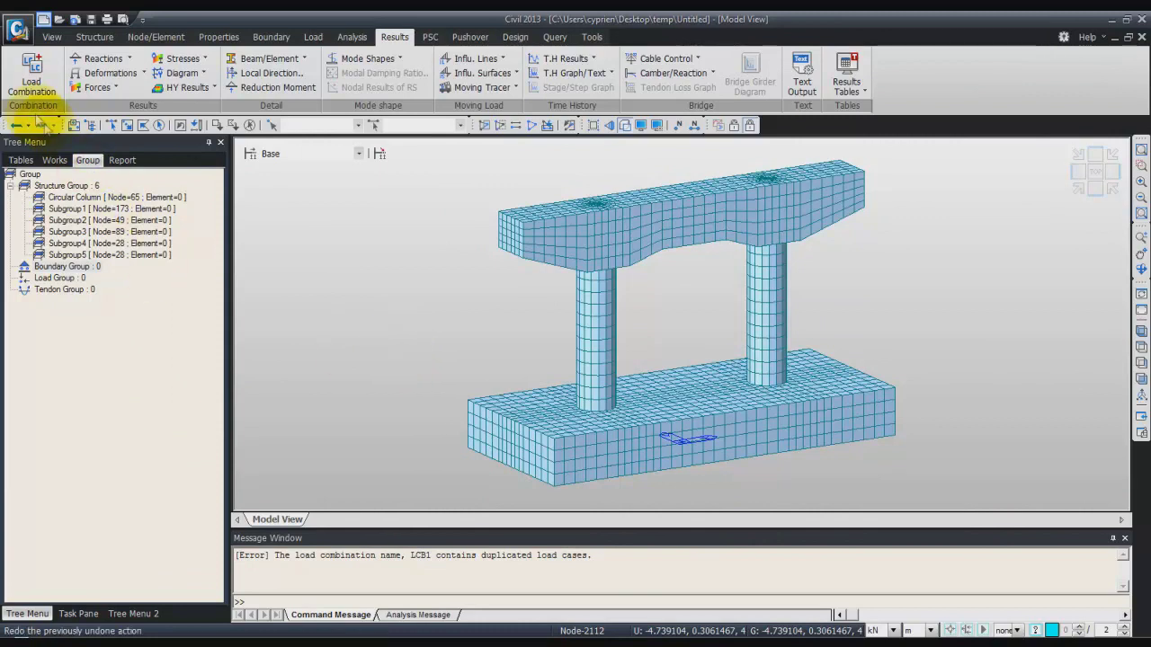
Start a new general load combination named LCB1.
click(31, 79)
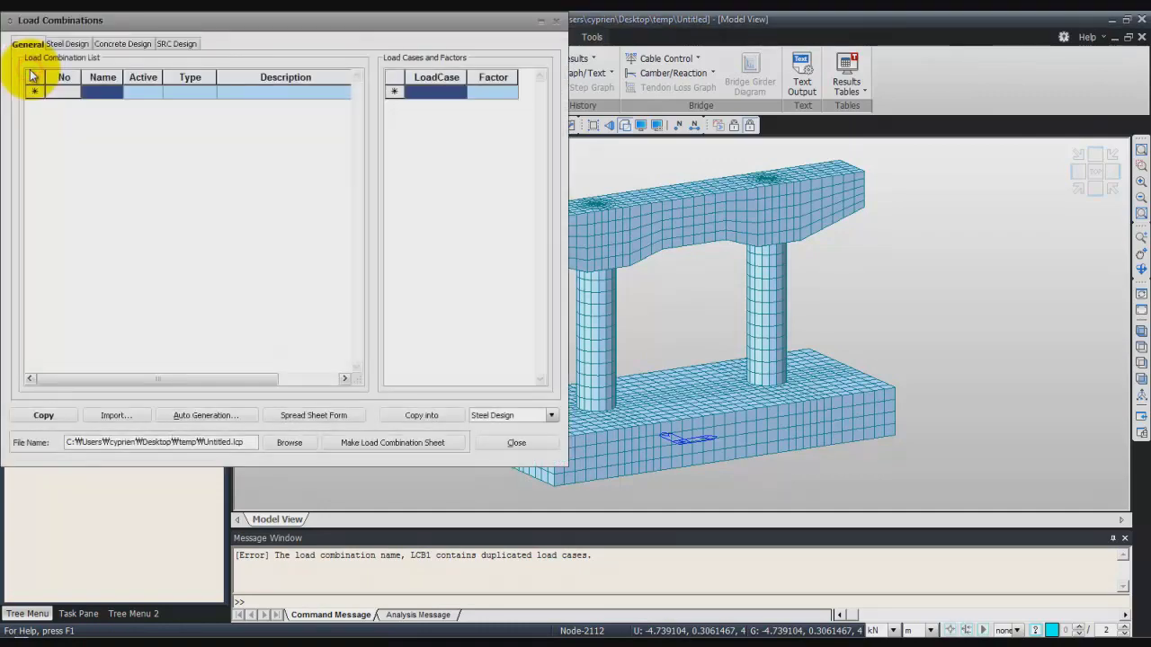
drag(306, 48, 374, 108)
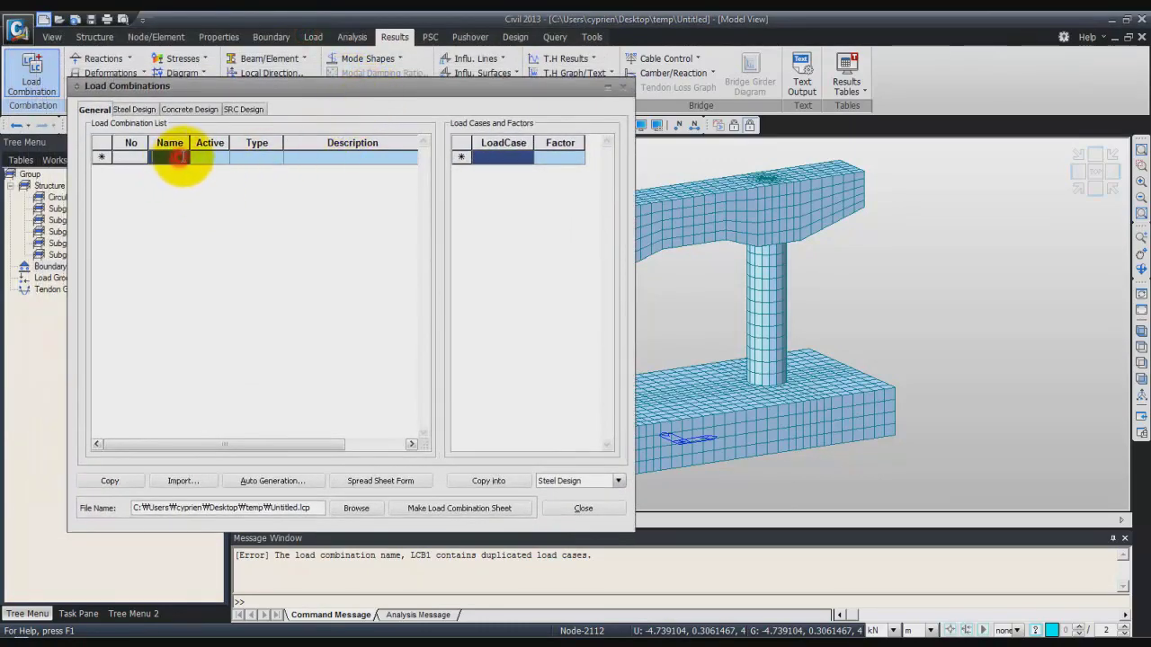
text(LCB1)
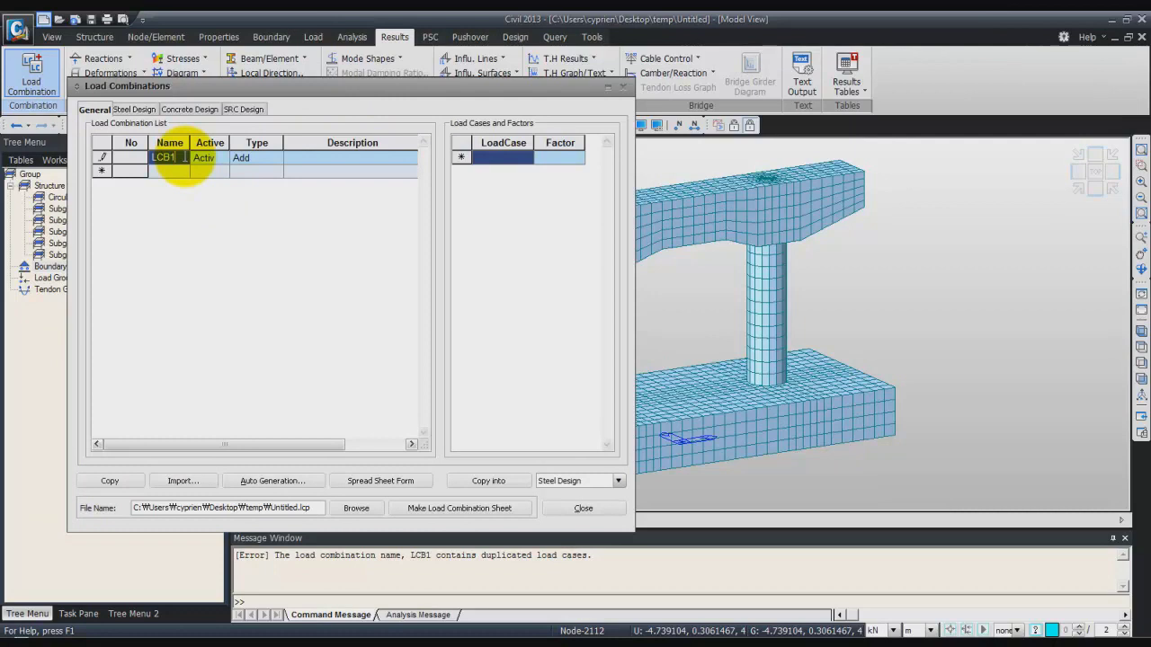
Add the Self Weight, Vertical Load and Seismic Loading cases to LCB1, each with factor 1, and close the load combinations.
click(461, 157)
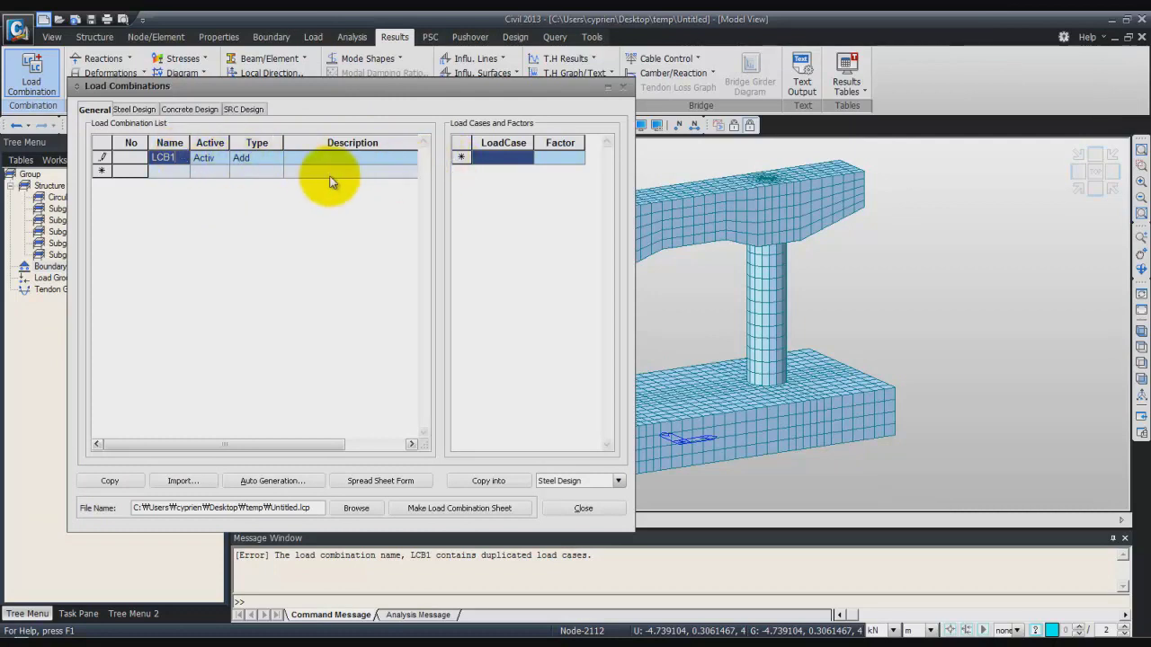
click(527, 159)
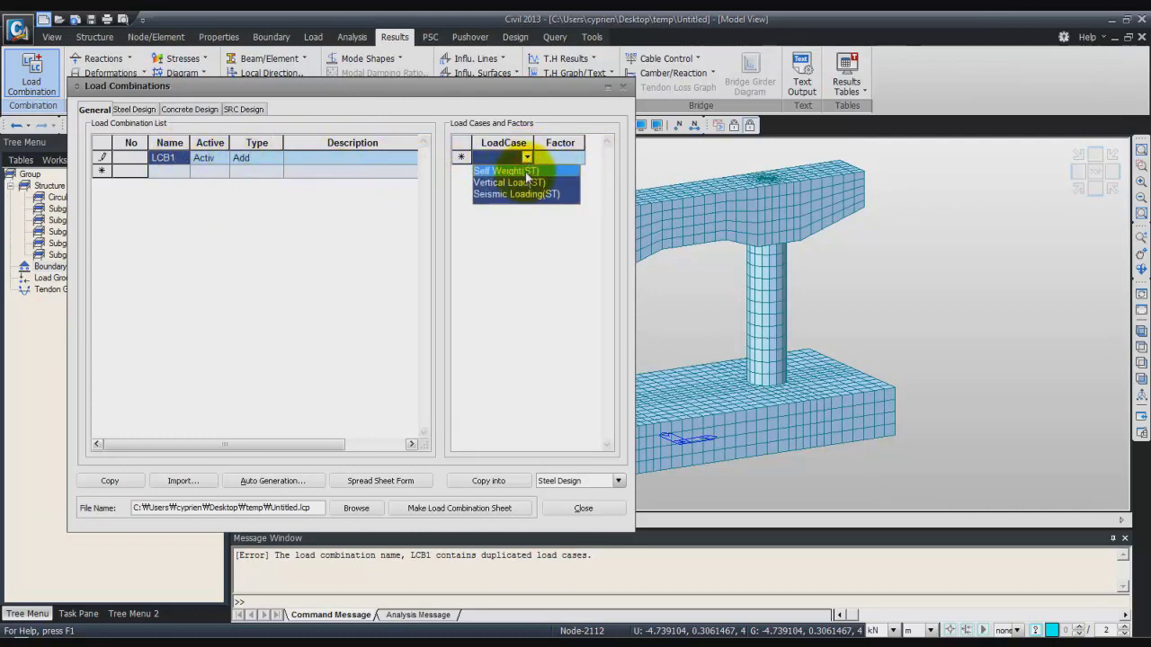
click(525, 172)
click(528, 172)
click(527, 172)
click(521, 196)
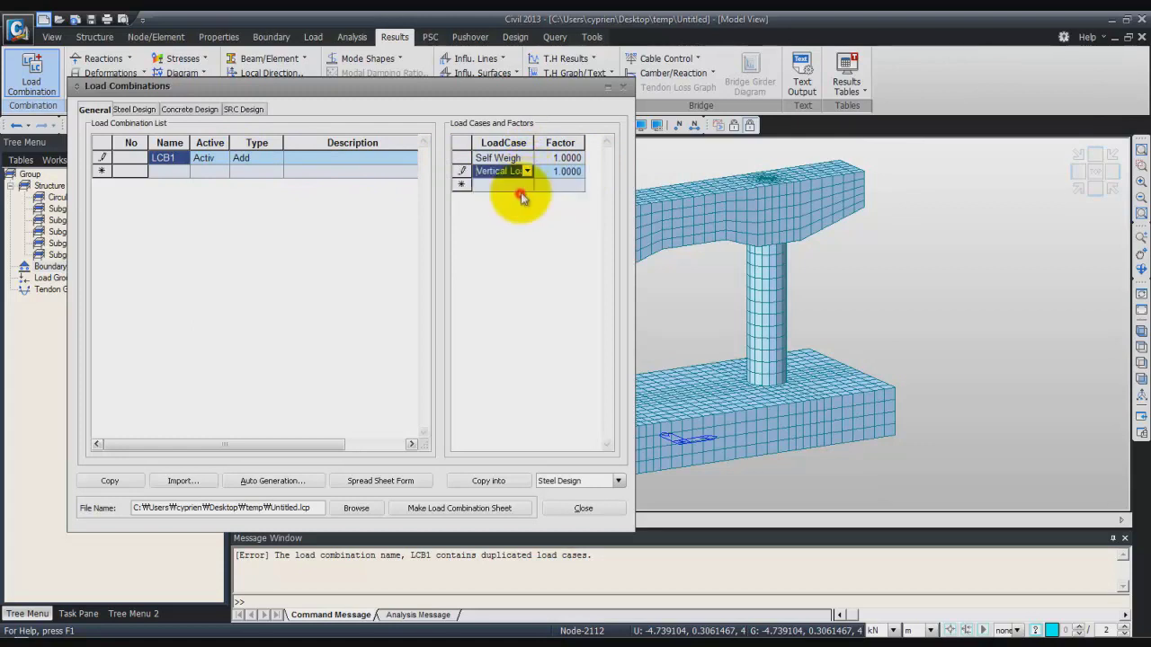
click(527, 185)
click(527, 223)
click(359, 224)
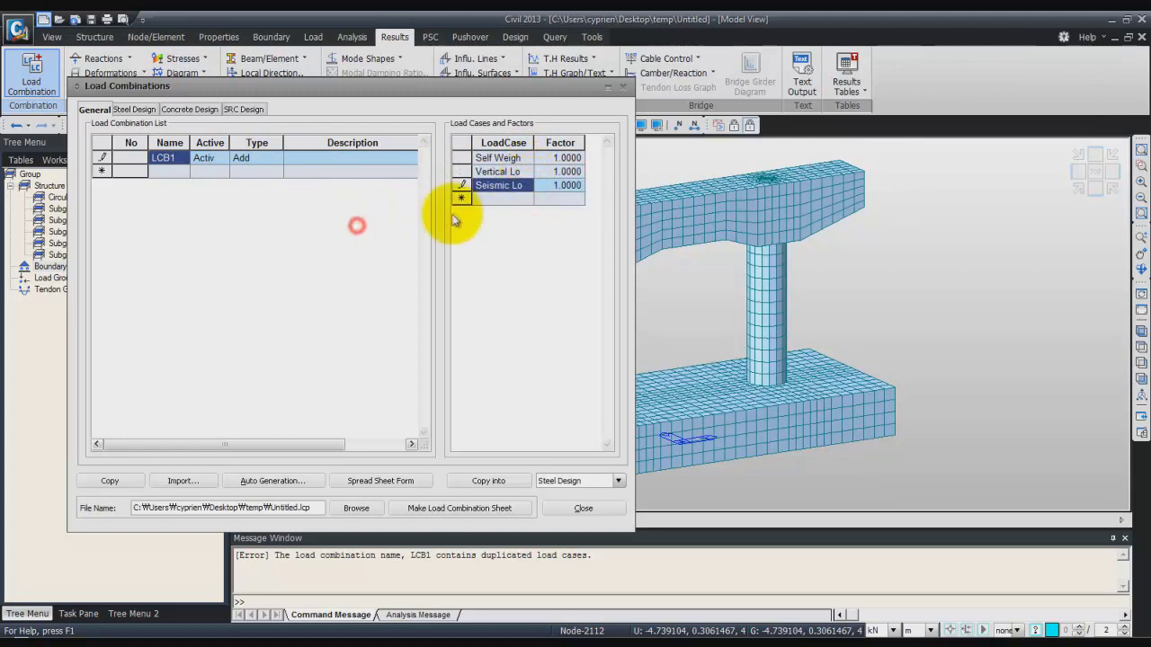
click(584, 511)
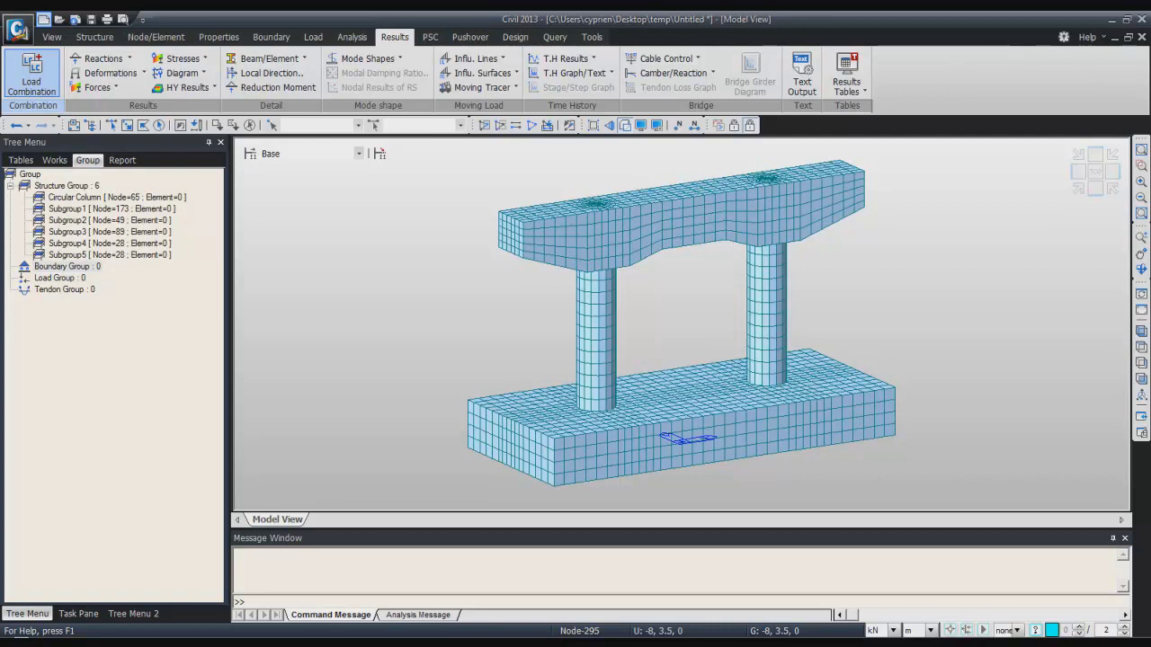
Display the DXYZ displacement contour for LCB1 with deformed shape and legend, and inspect a node's displacement at the pier cap's end.
click(145, 73)
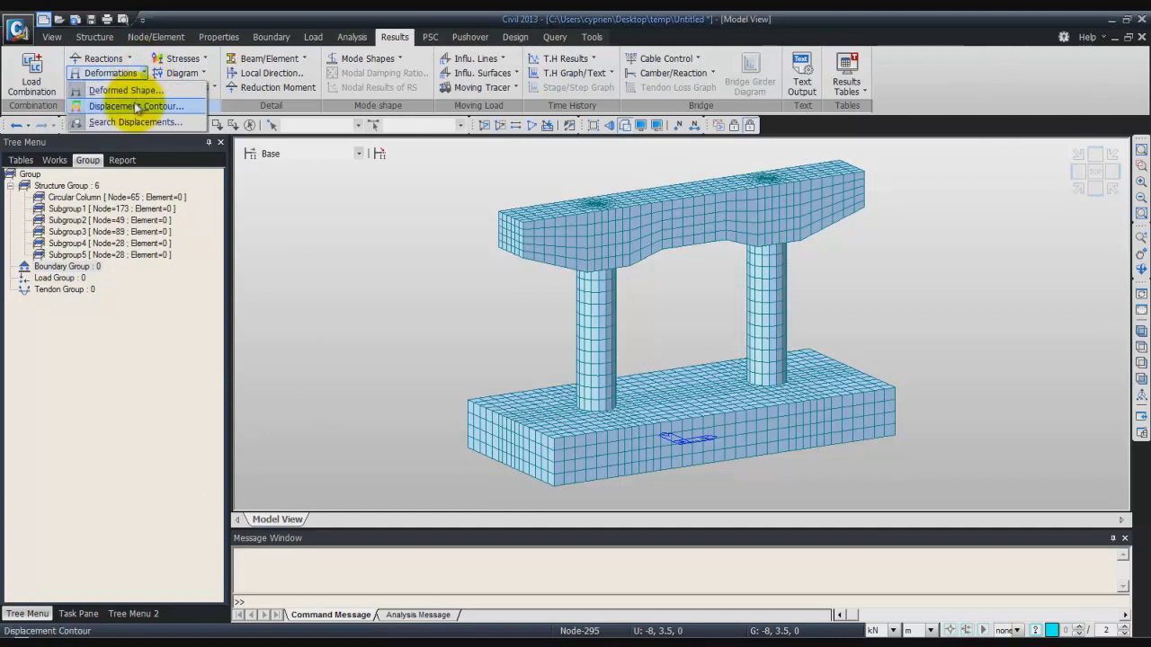
click(135, 106)
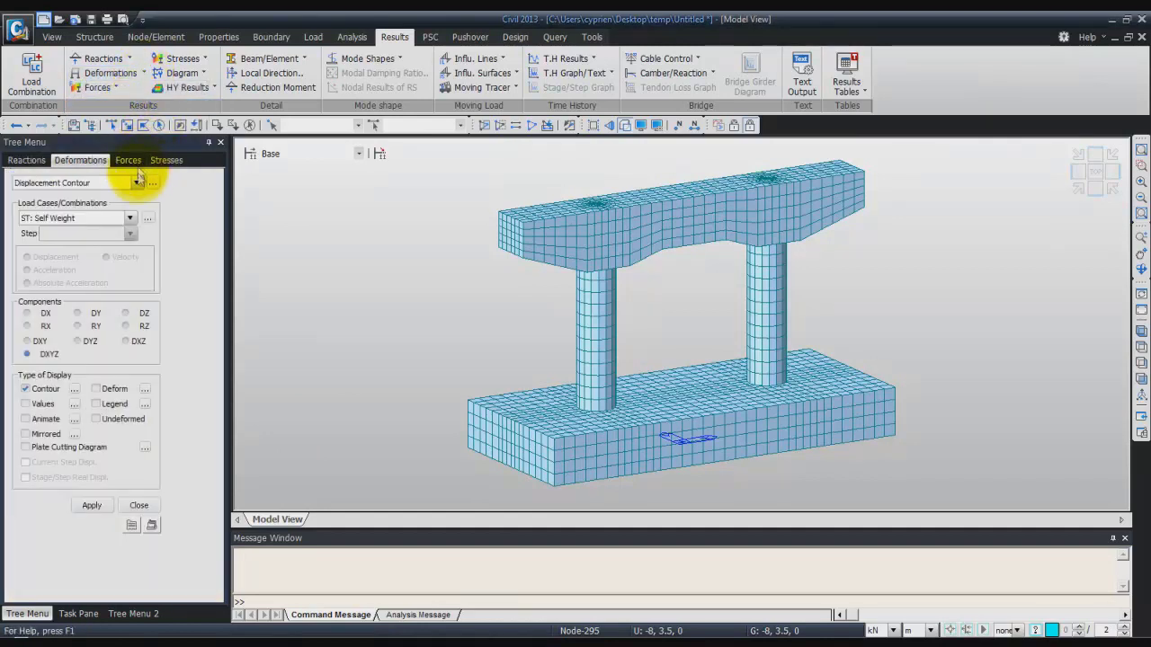
click(131, 219)
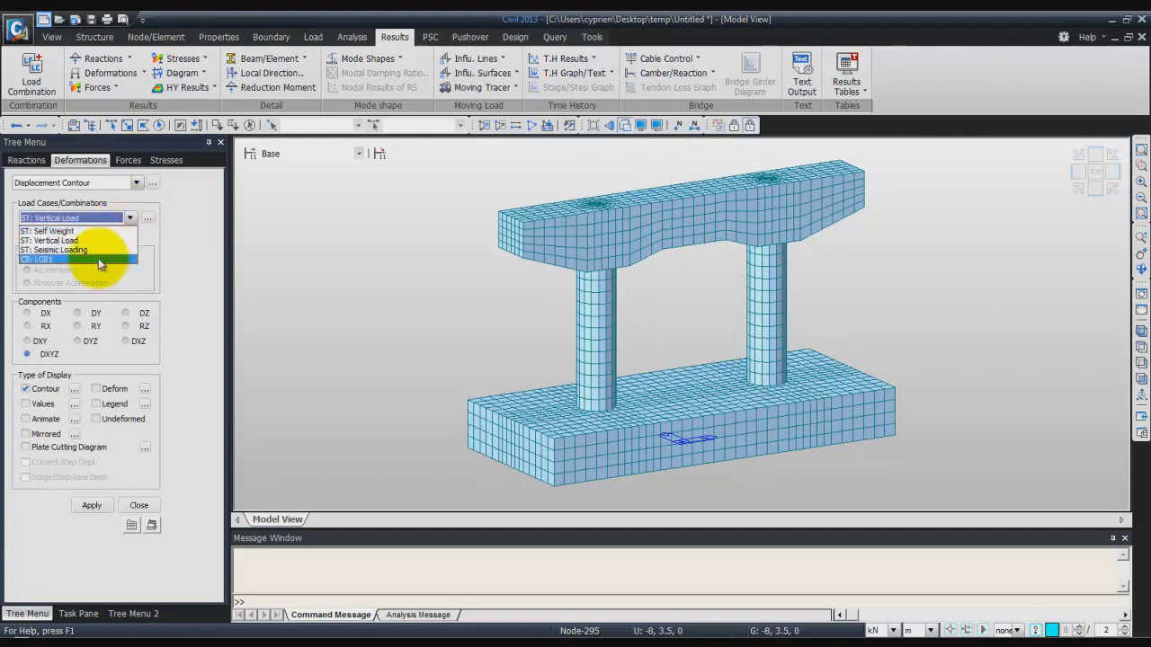
click(99, 263)
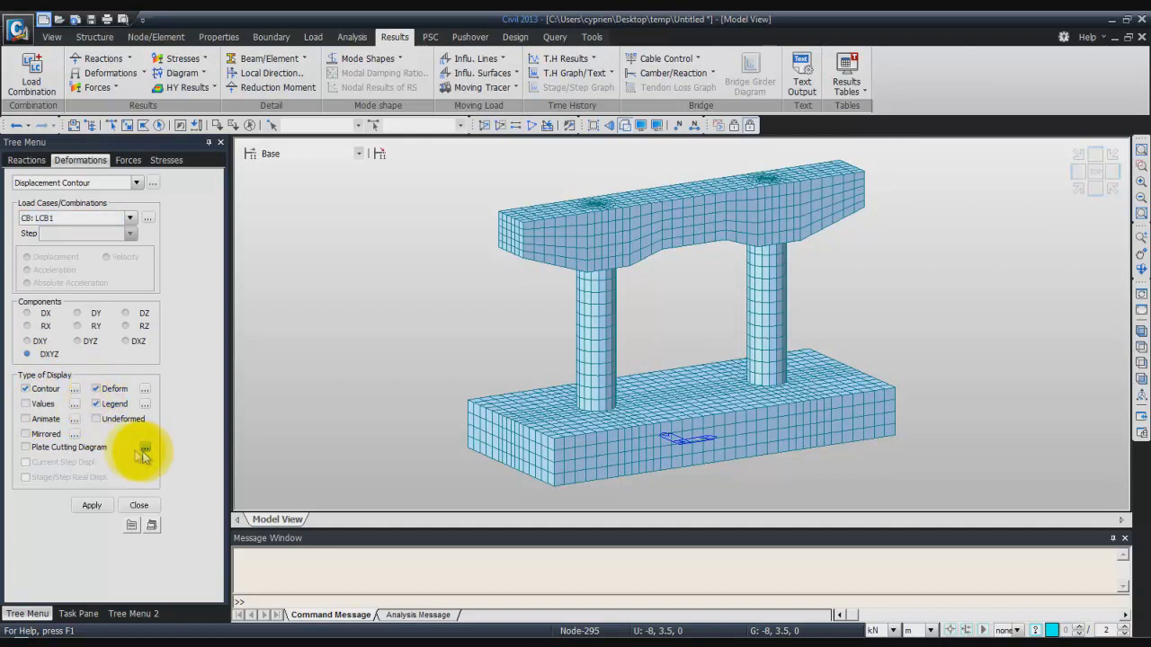
click(93, 505)
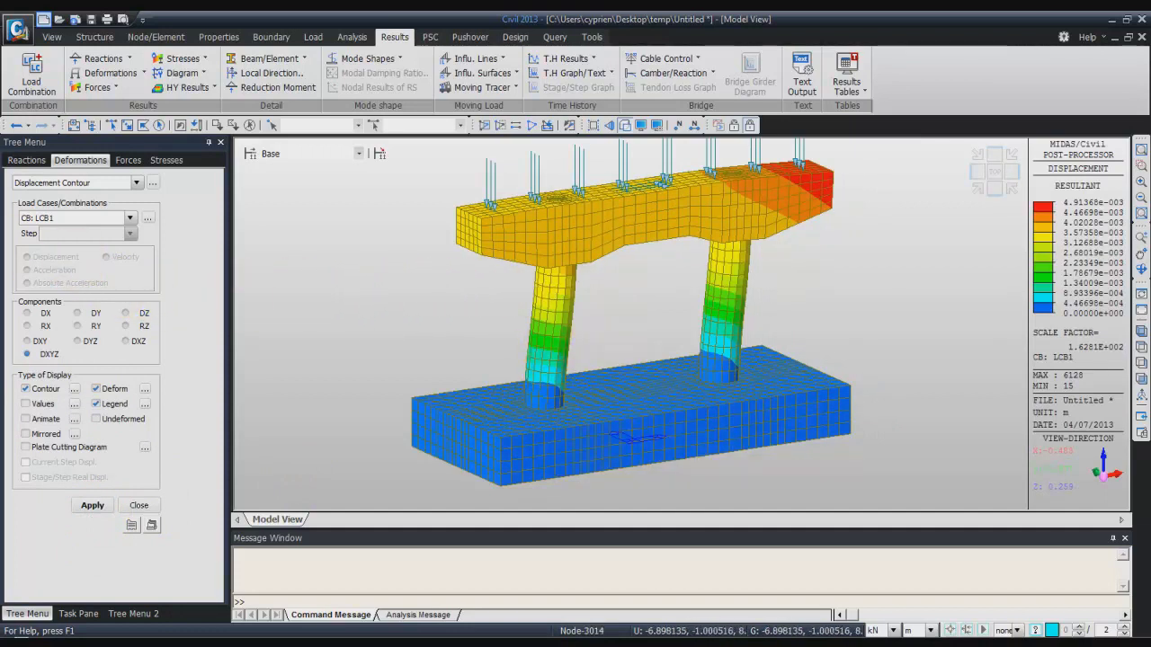
mouse_move(464, 318)
ctrl+middle_down()
mouse_move(470, 290)
mouse_move(522, 303)
mouse_move(689, 276)
mouse_move(623, 294)
mouse_move(424, 296)
mouse_move(527, 303)
mouse_move(460, 297)
ctrl+middle_up()
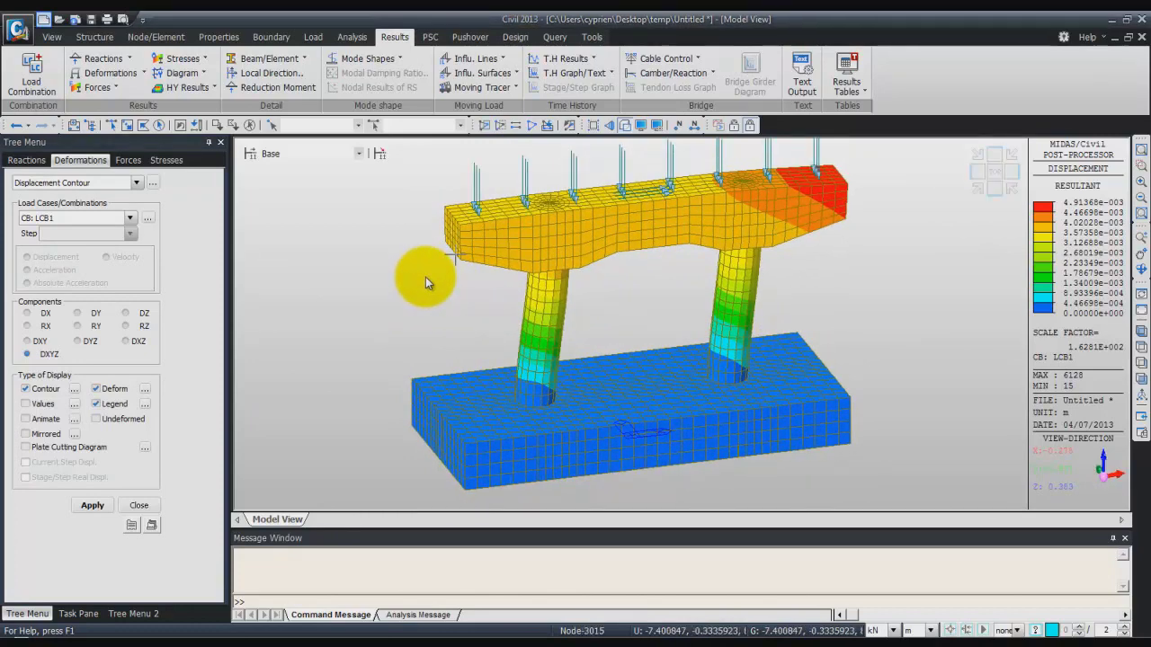
mouse_move(426, 280)
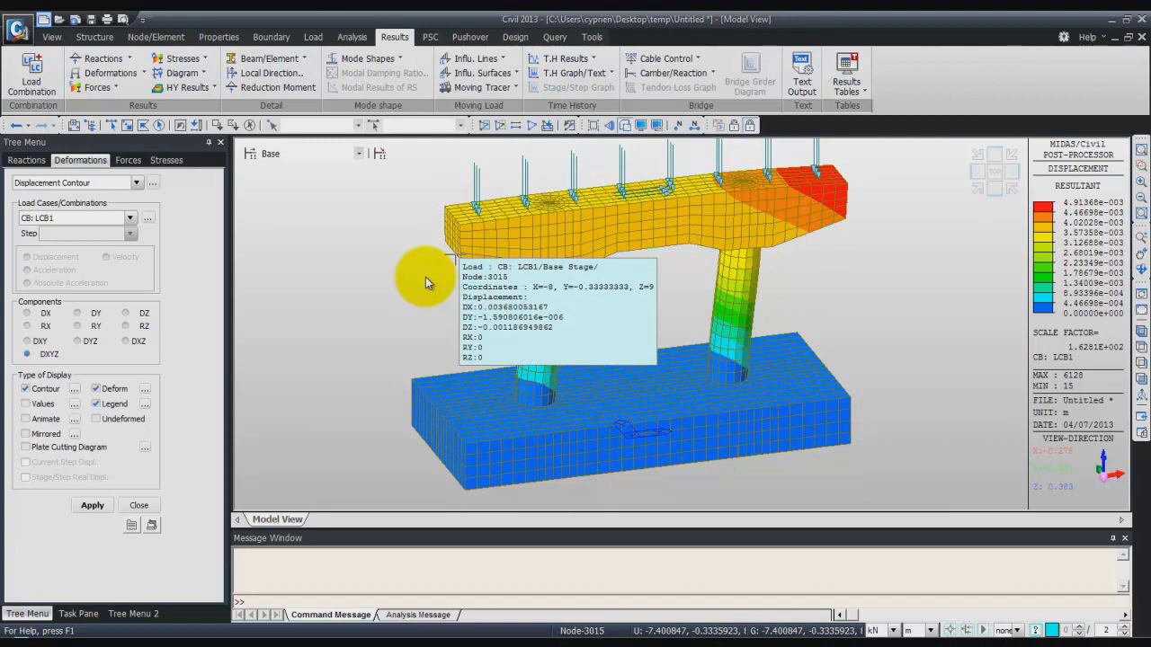
Display the Sig-pmax solid stress contour for LCB1 with deformed shape and legend, and inspect it around the pier.
click(201, 61)
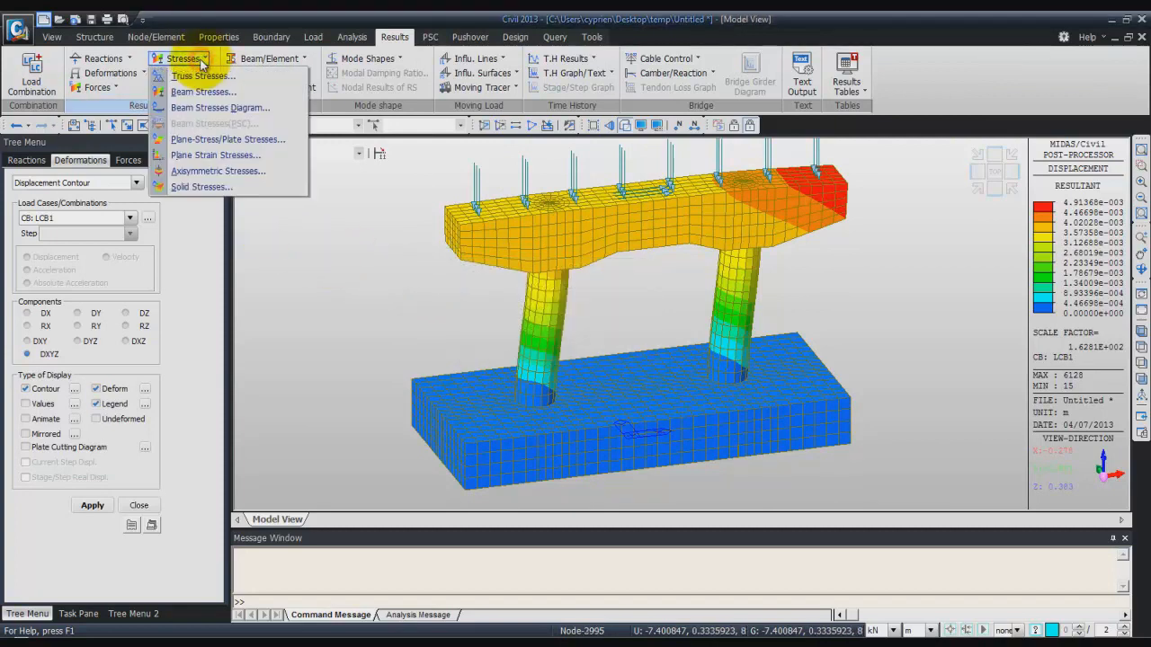
click(206, 187)
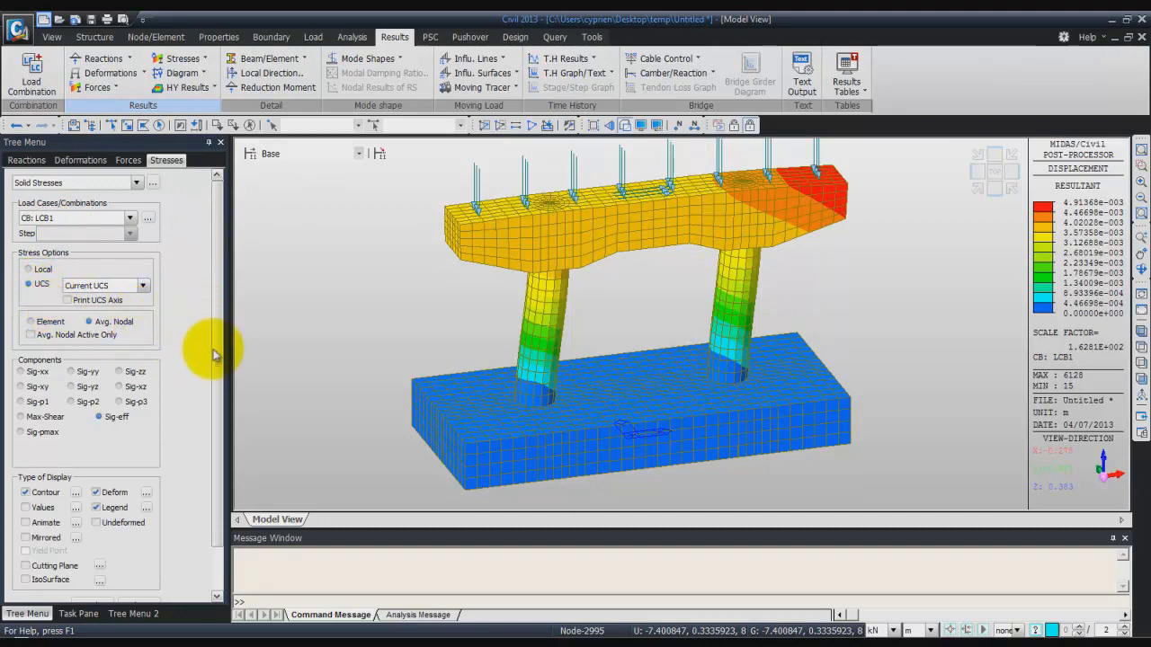
scroll(212, 358, down, 2)
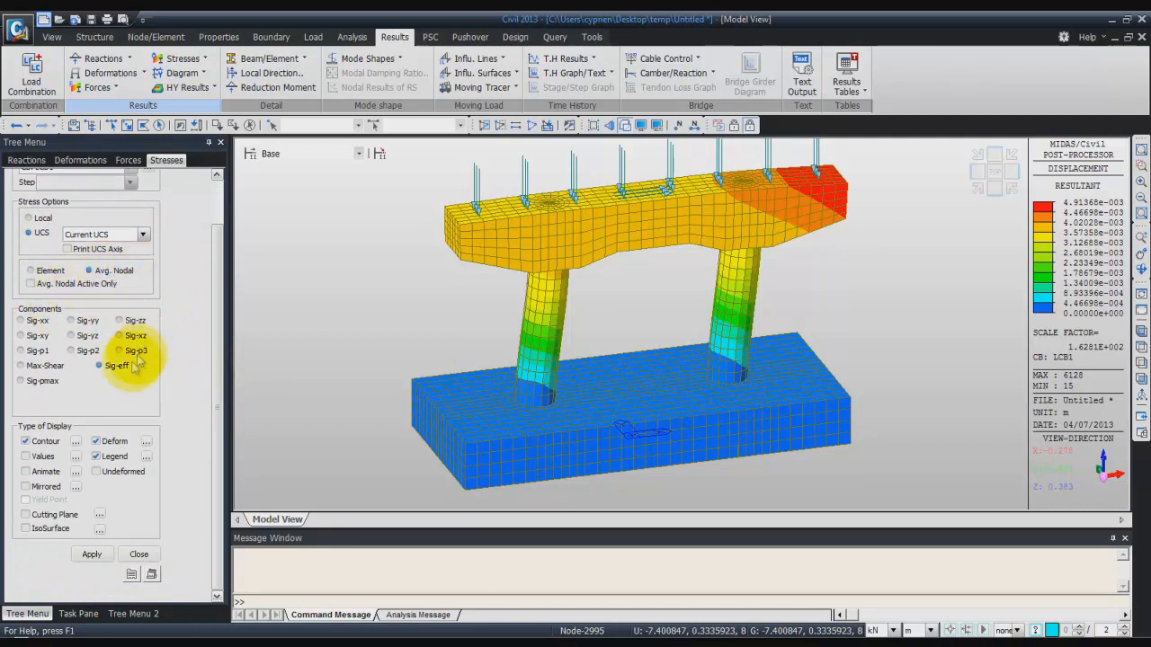
click(23, 382)
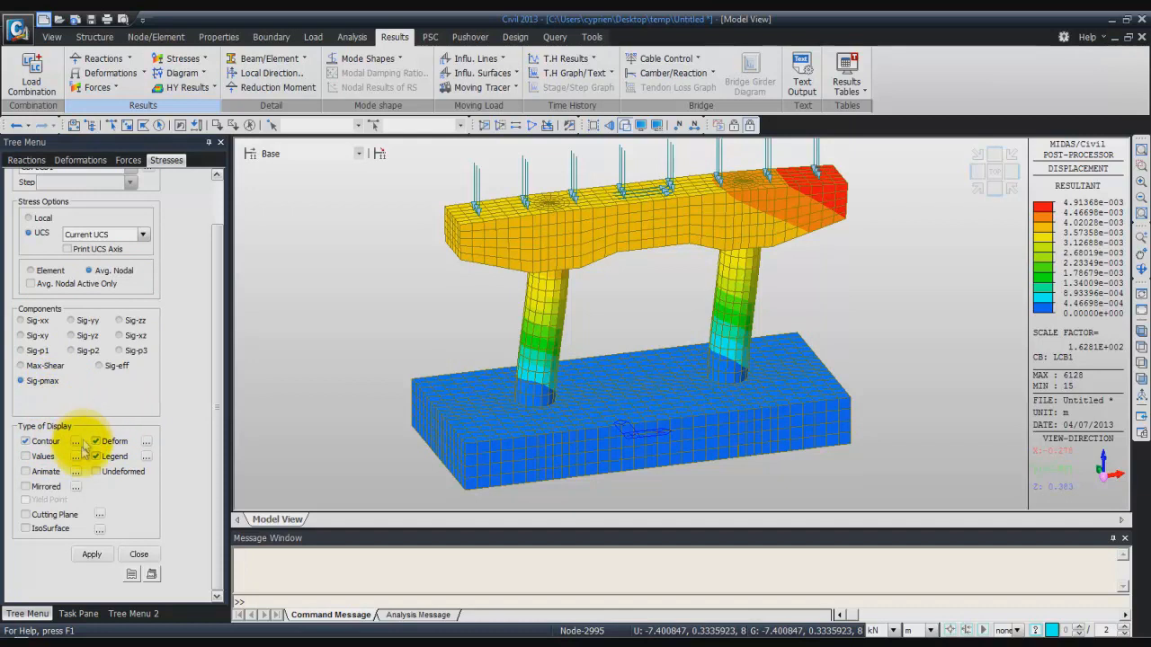
click(94, 554)
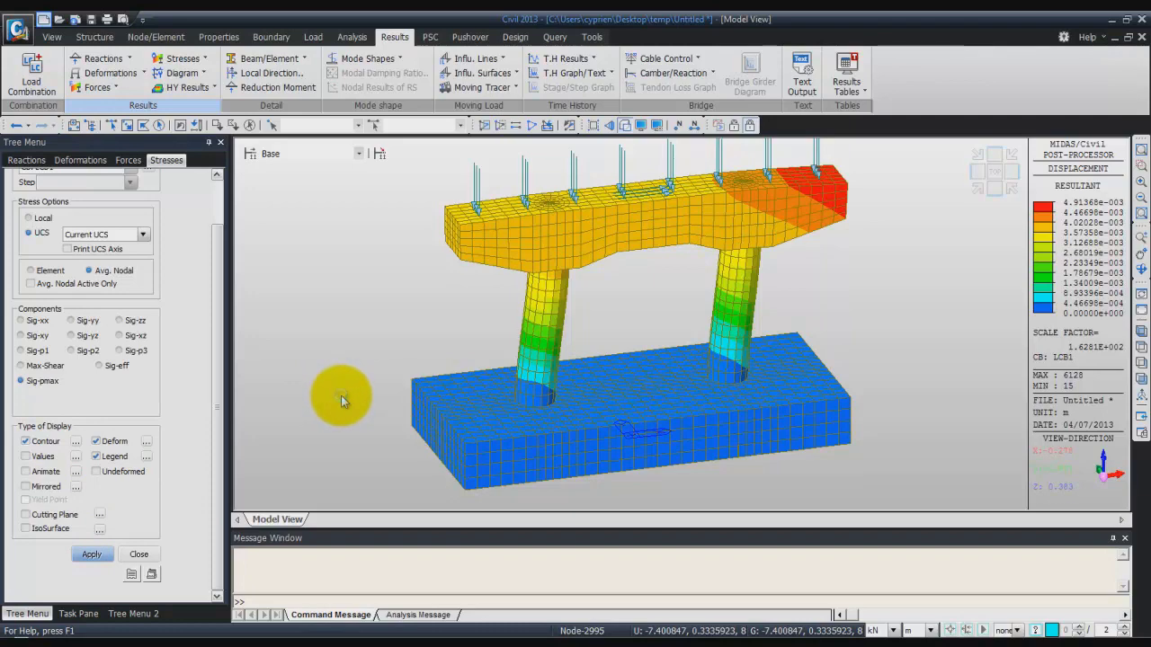
ctrl+middle_drag(452, 278, 531, 271)
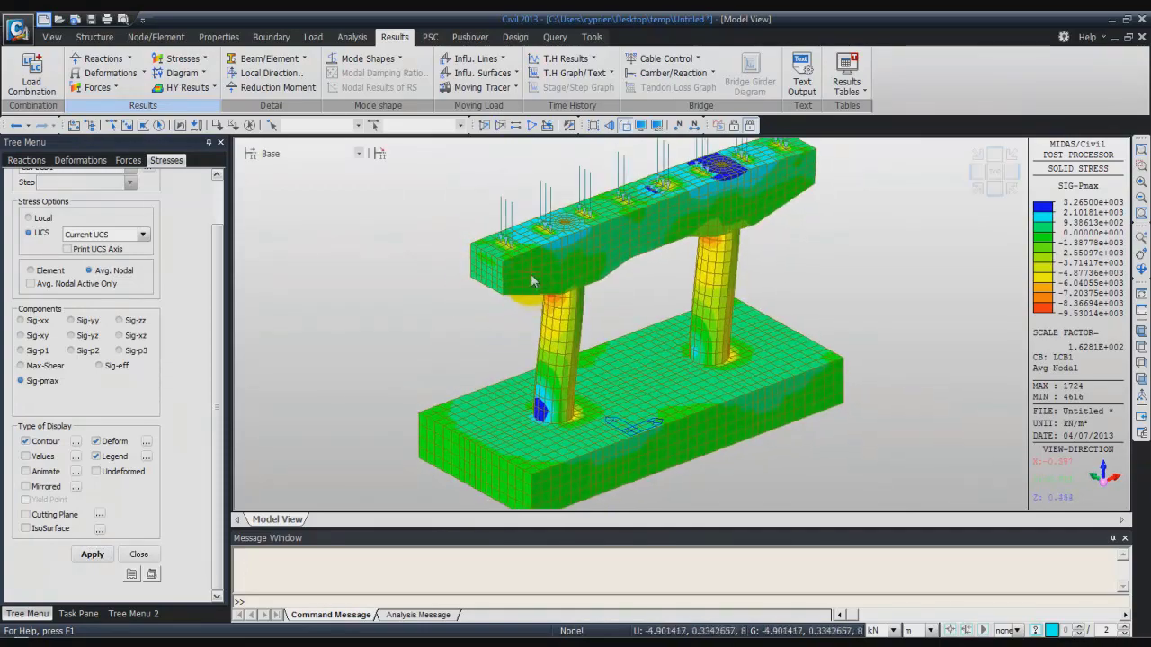
mouse_move(533, 266)
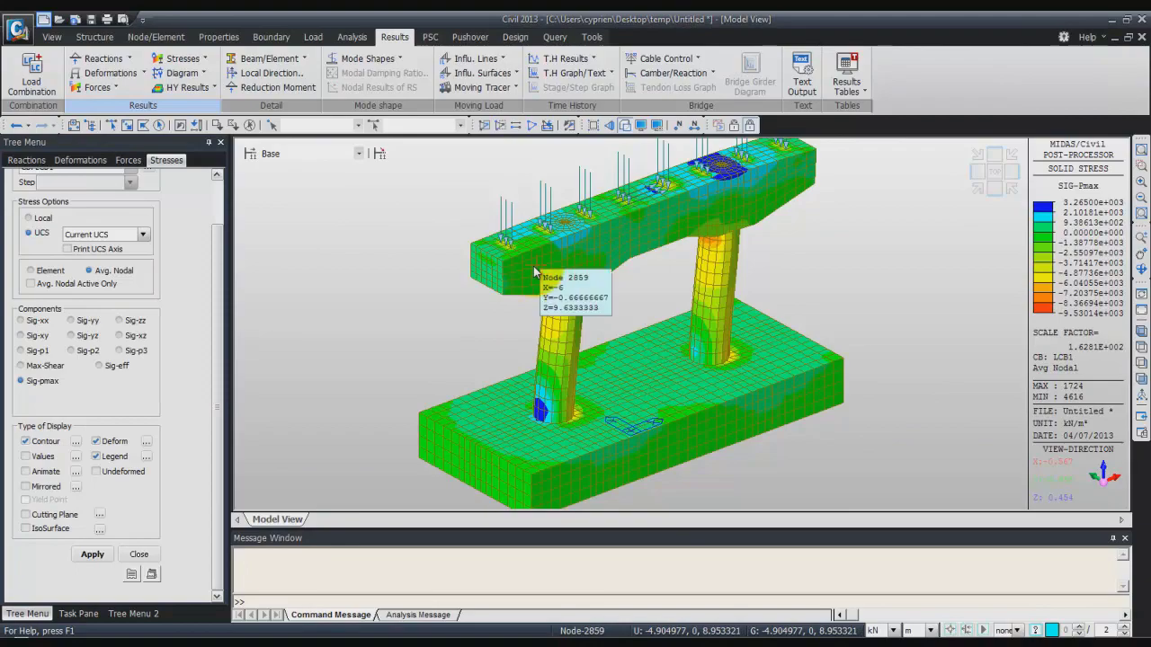
ctrl+middle_drag(544, 317, 917, 244)
ctrl+middle_drag(570, 390, 517, 400)
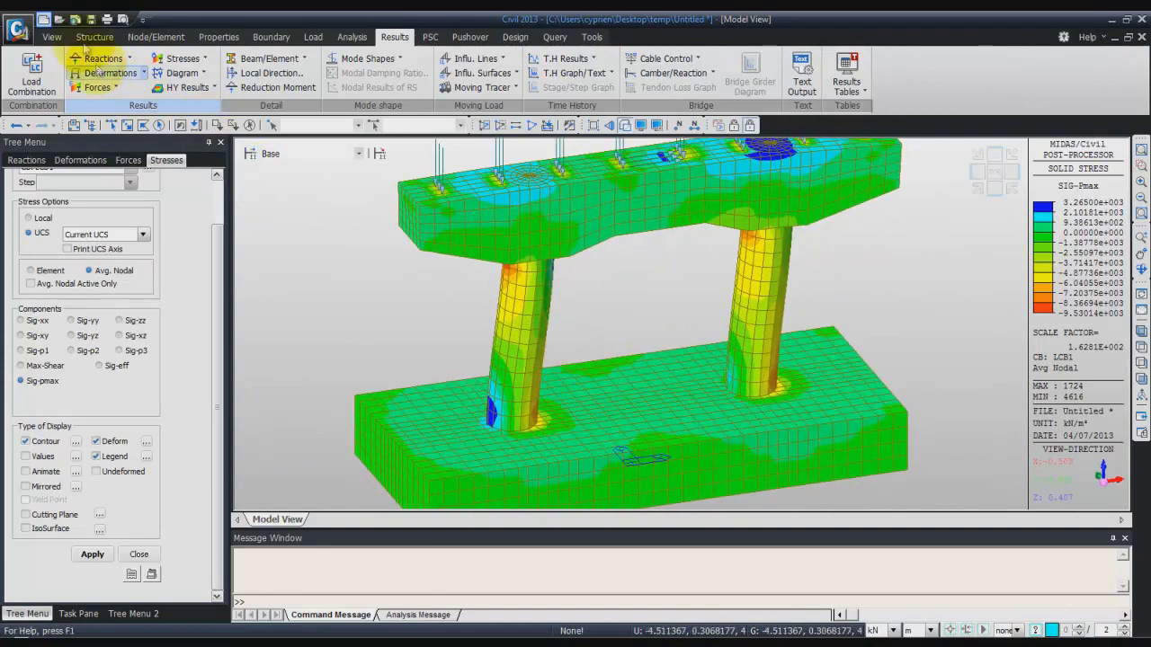
Examine the pier's stress contour from several sides in Render View, and return to the normal model view.
click(51, 37)
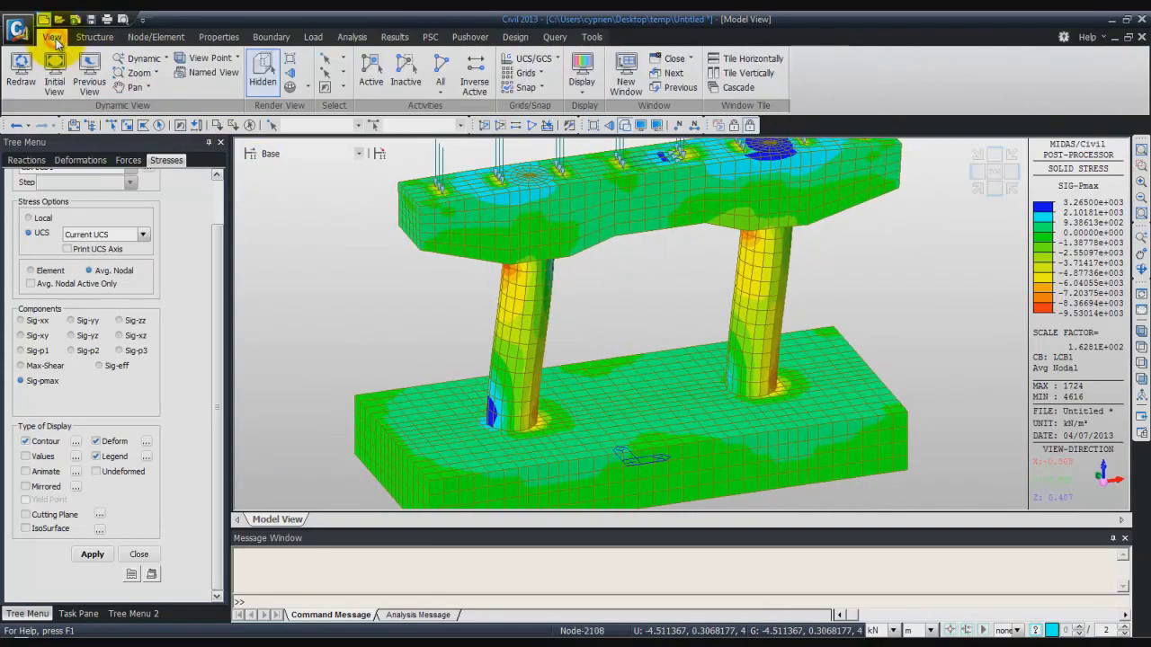
click(306, 88)
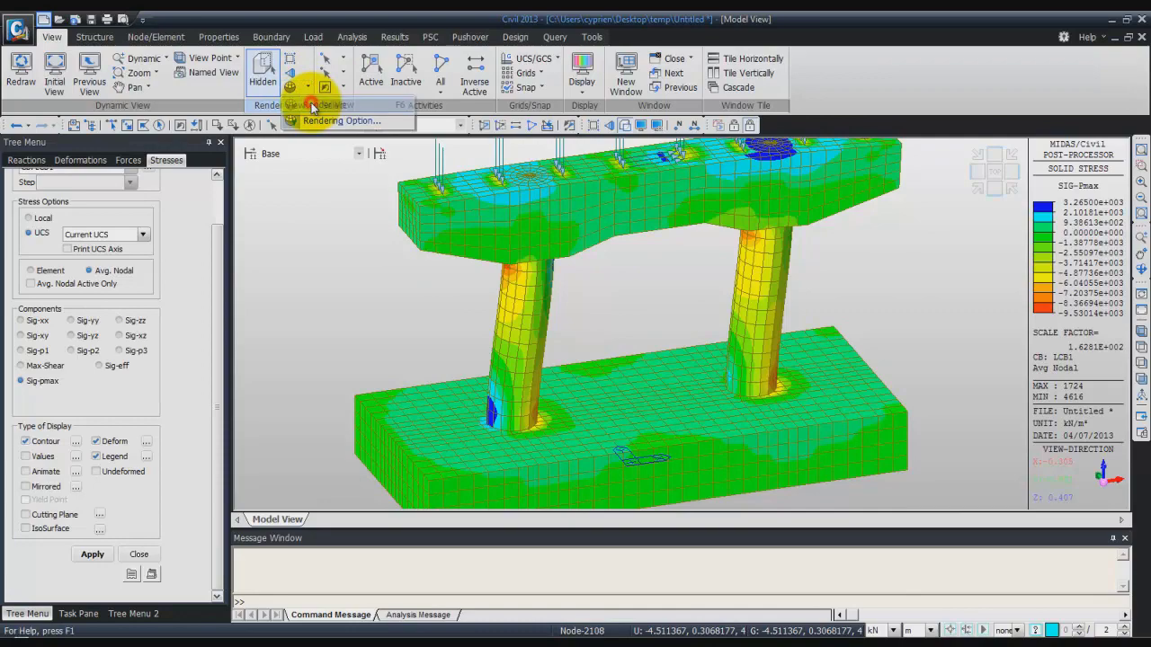
click(313, 106)
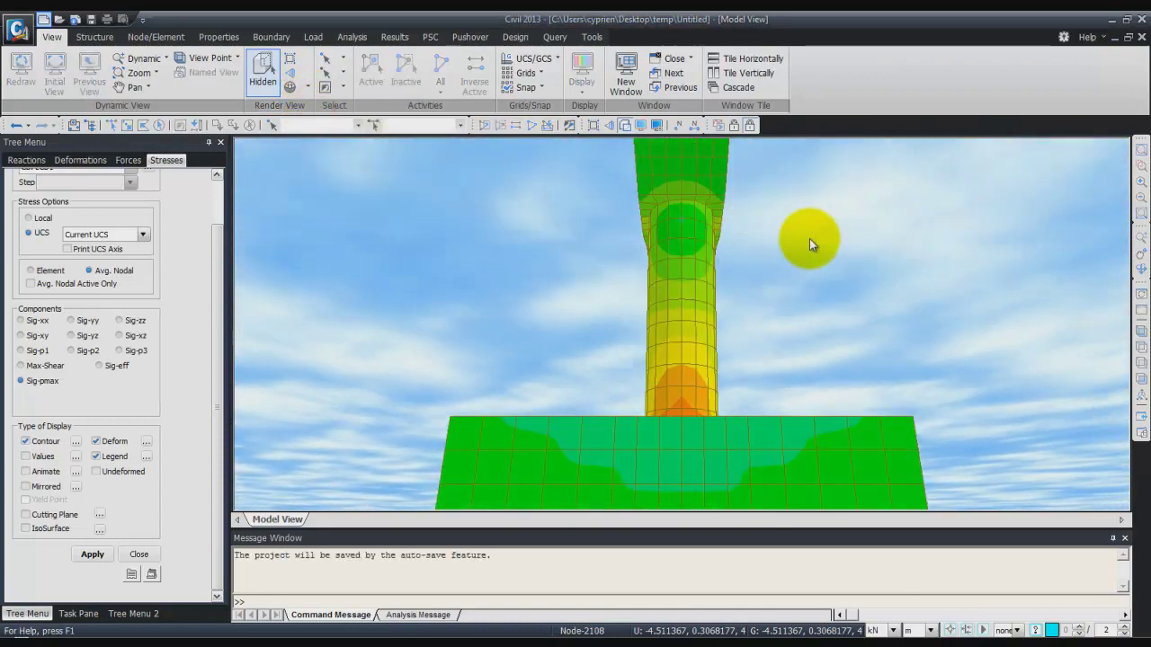
drag(809, 238, 699, 396)
drag(640, 367, 968, 273)
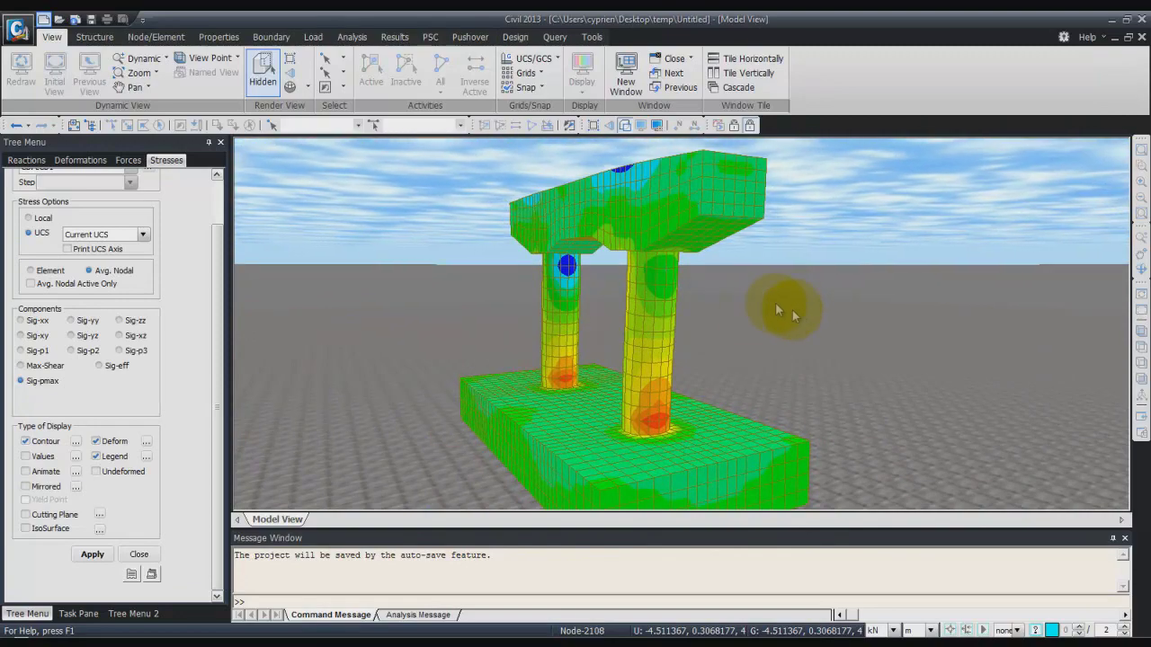
drag(734, 390, 649, 366)
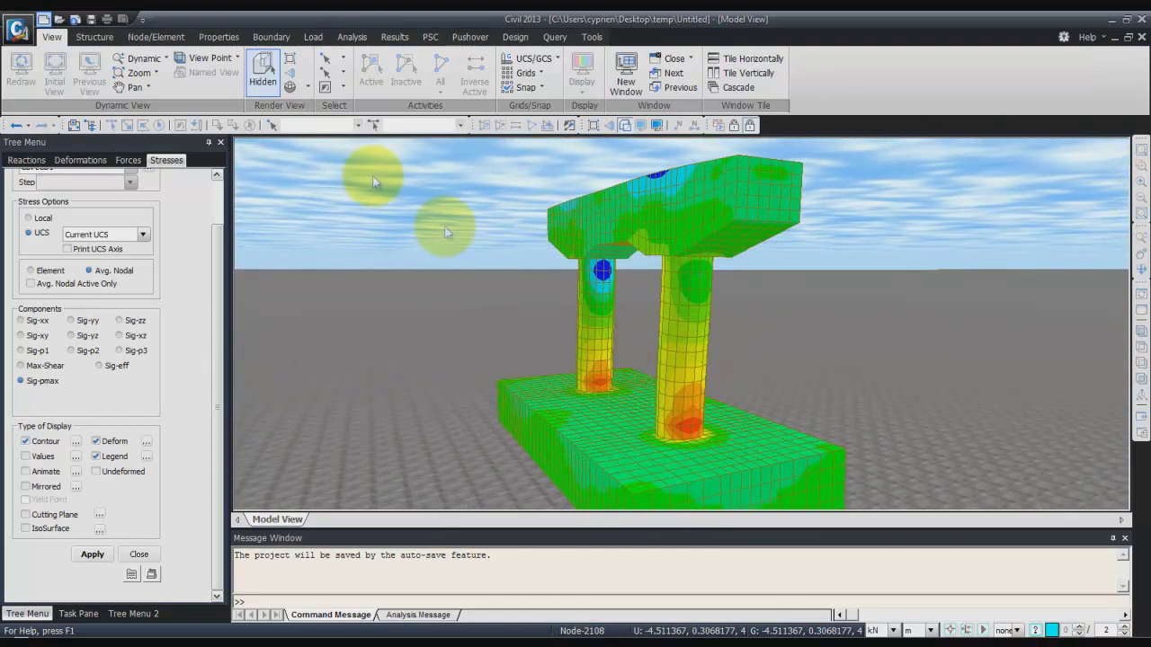
click(308, 87)
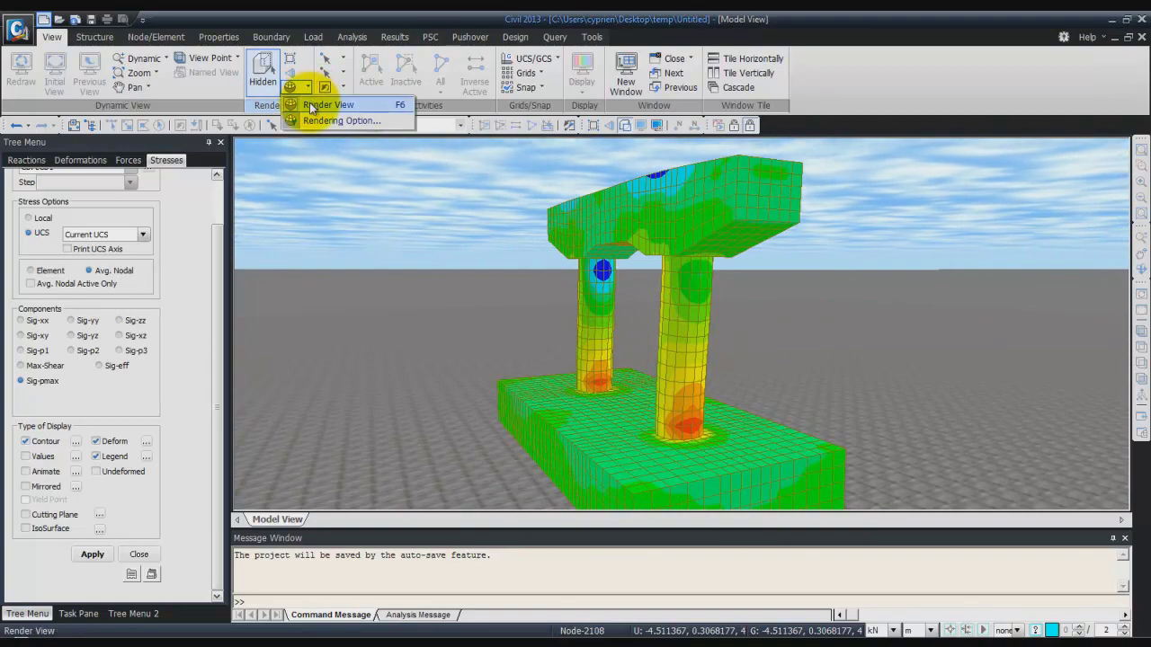
click(314, 105)
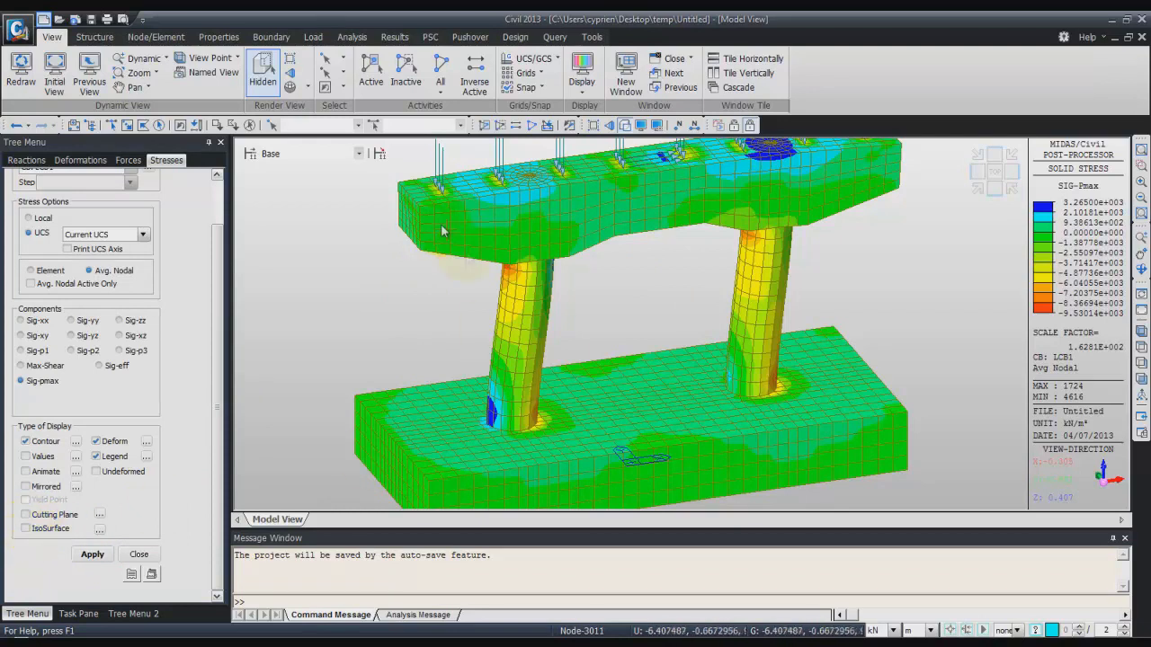
Add a named plane called plane1 as a Y-Z plane at X position -4 m.
click(93, 41)
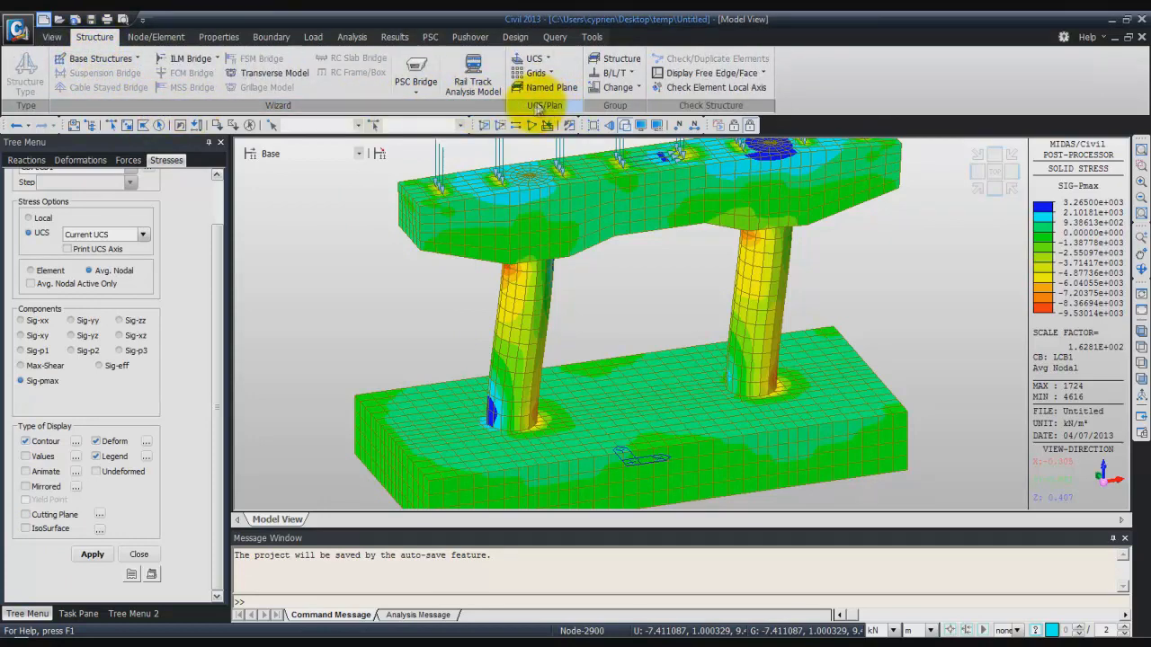
click(546, 89)
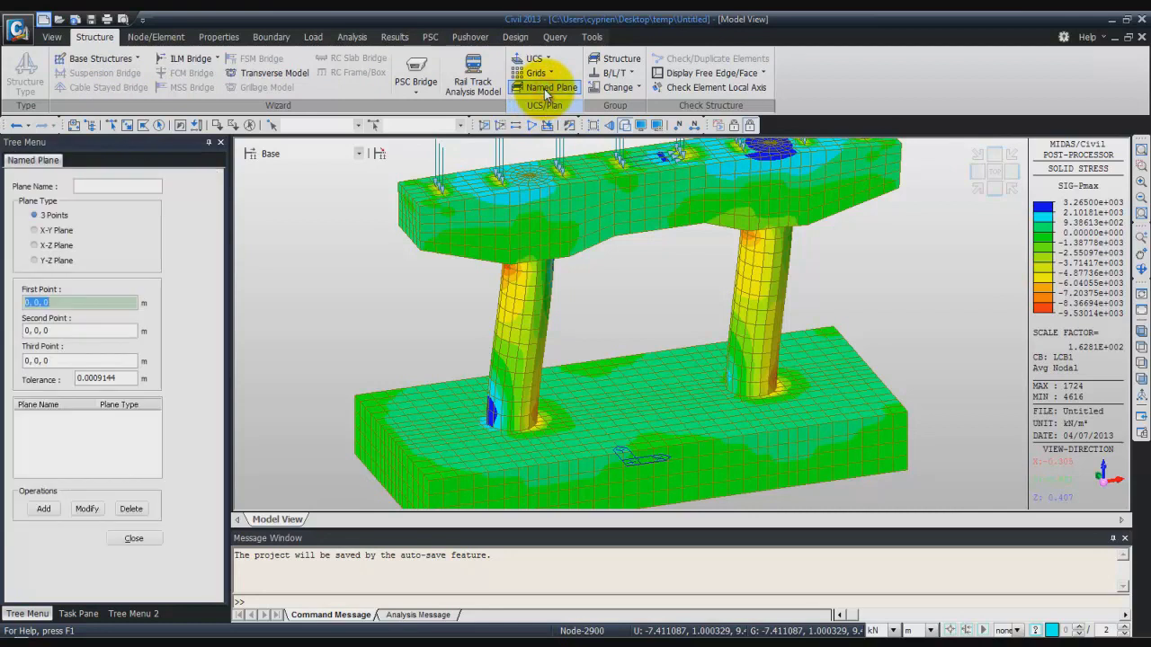
click(562, 177)
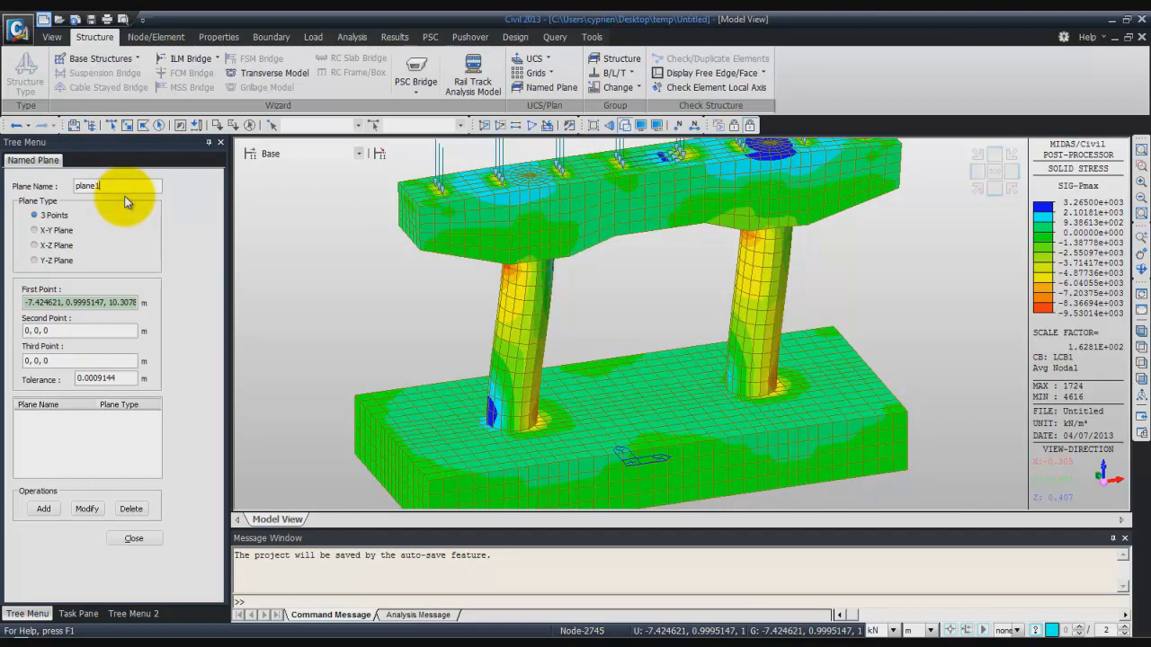
click(35, 261)
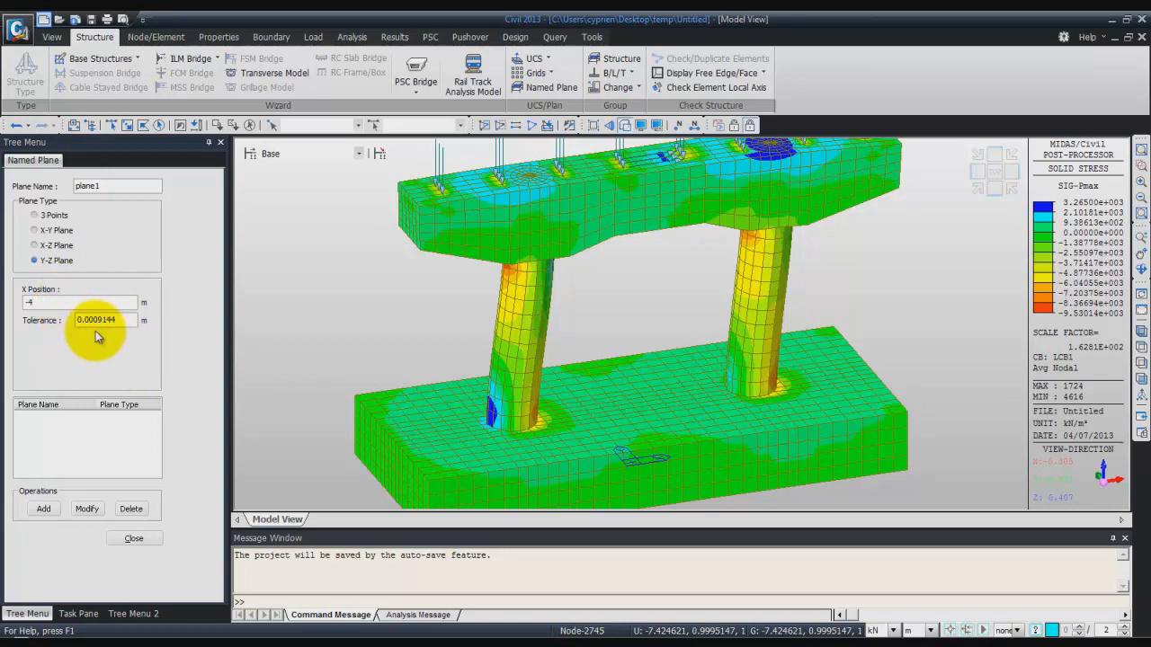
click(45, 511)
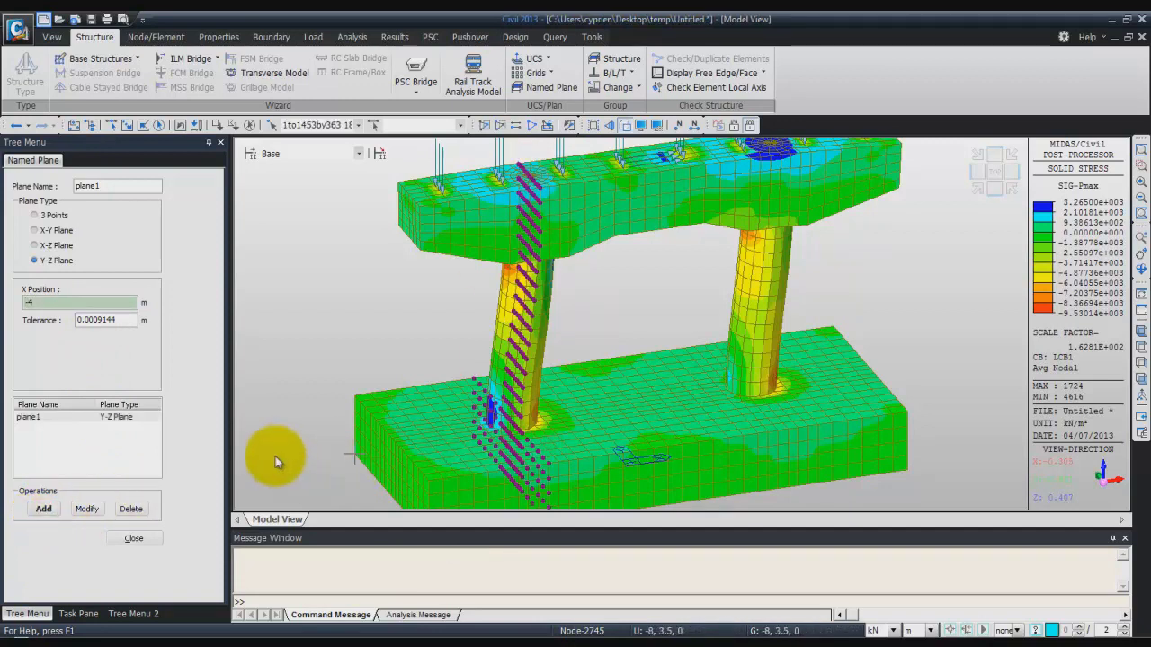
Display the Sig-pmax solid stress contour for LCB1 on a cutting plane through plane1, with free-edge outlines, and inspect the section.
click(133, 538)
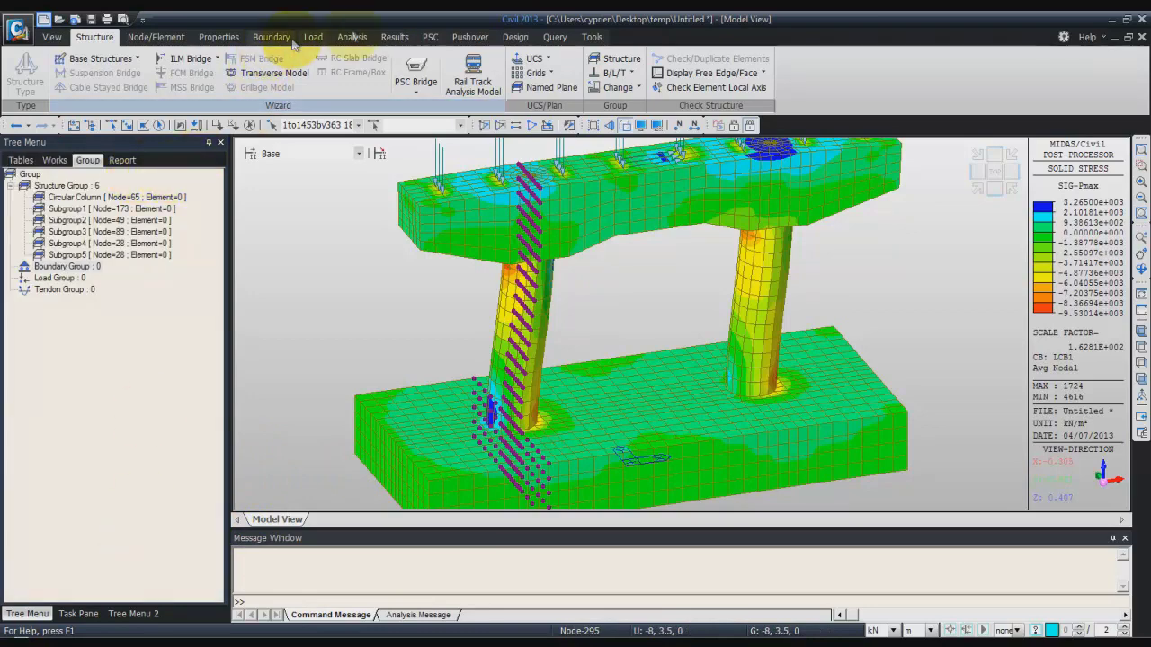
click(392, 37)
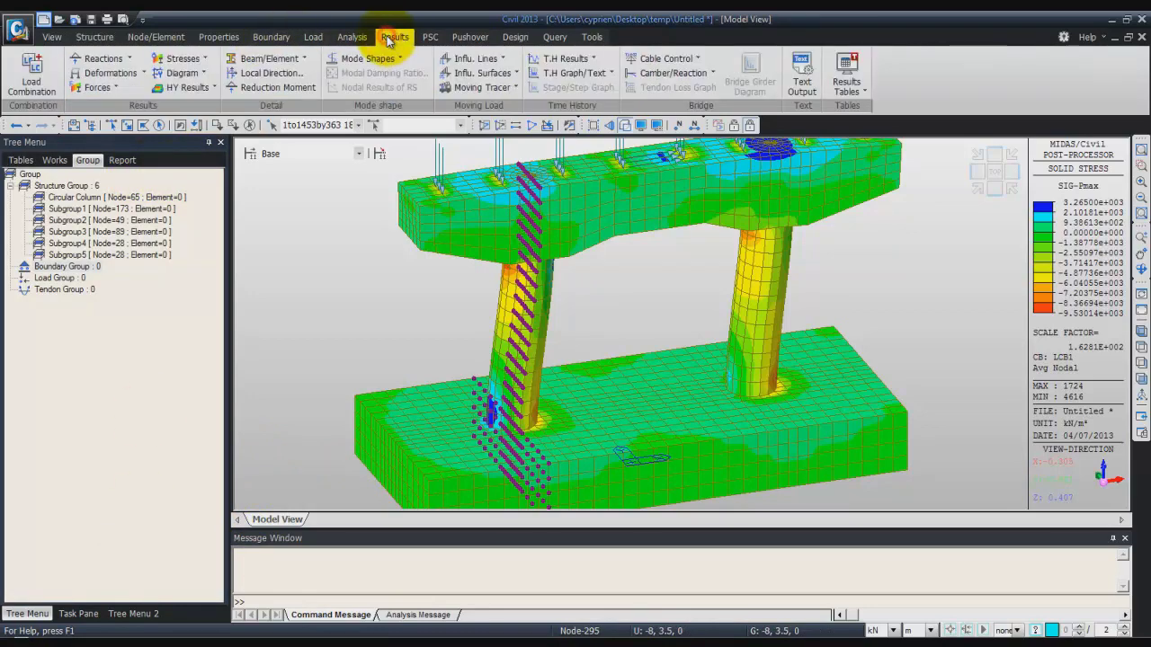
click(206, 59)
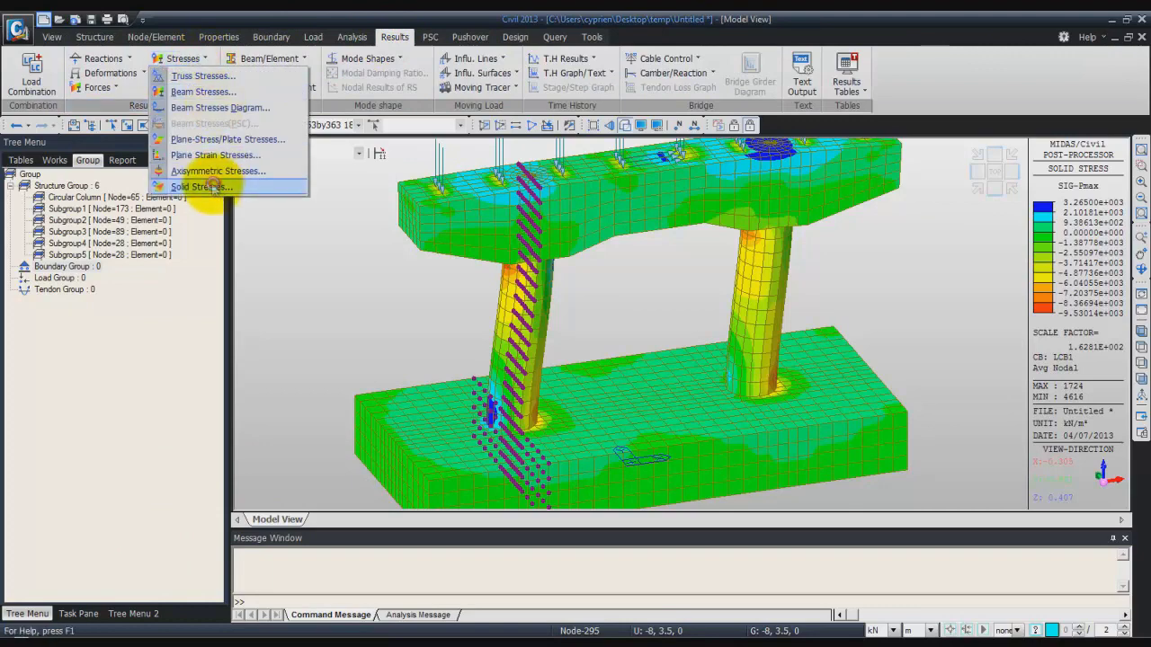
click(207, 186)
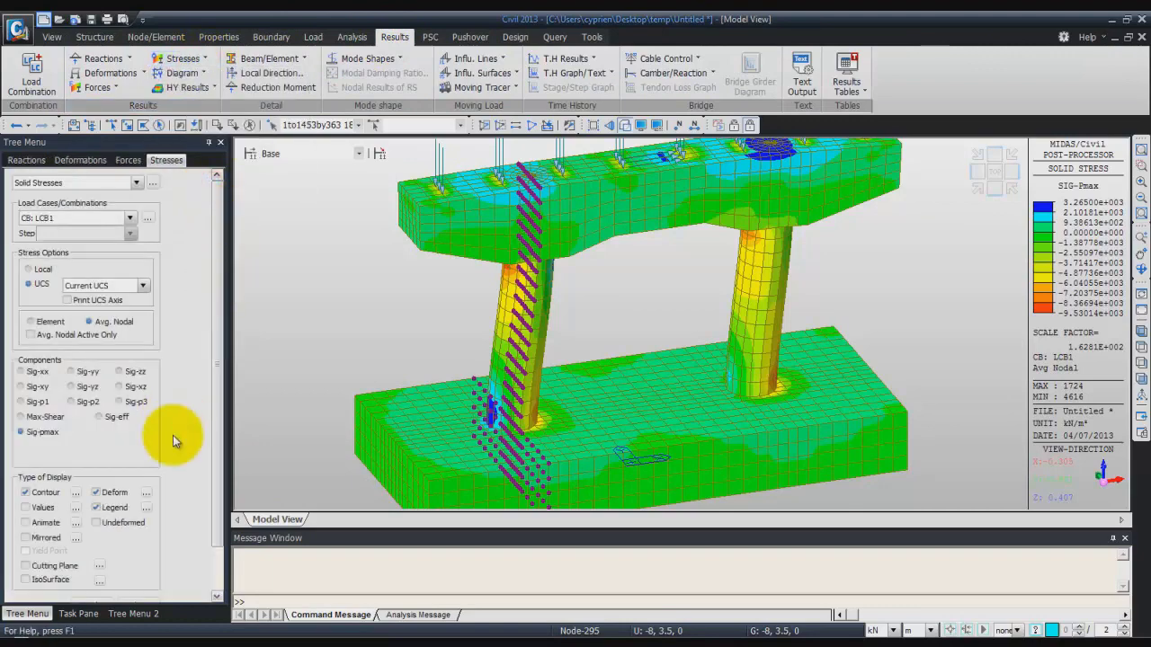
click(26, 568)
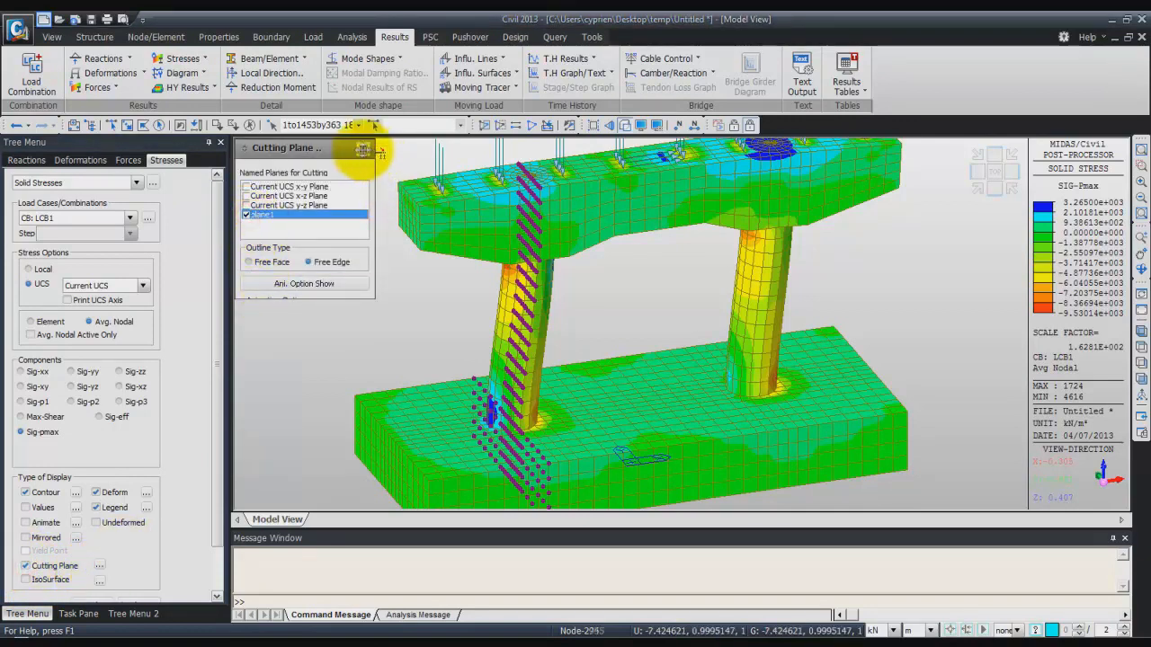
click(363, 149)
scroll(219, 584, down, 2)
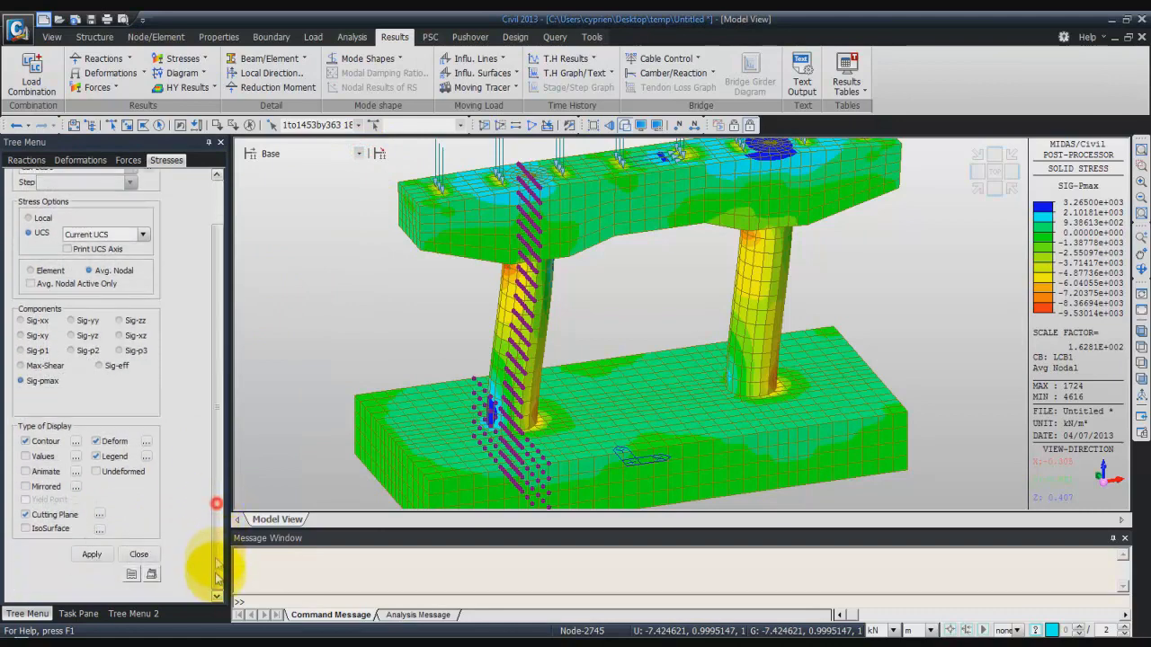
click(91, 554)
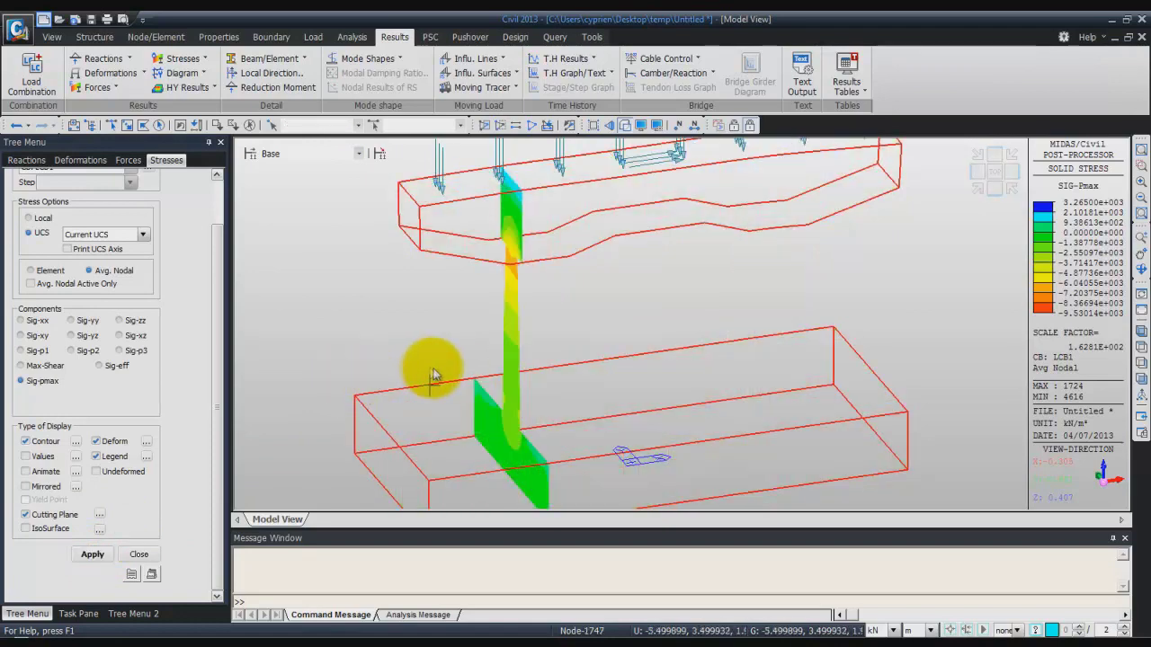
middle_drag(471, 375, 560, 342)
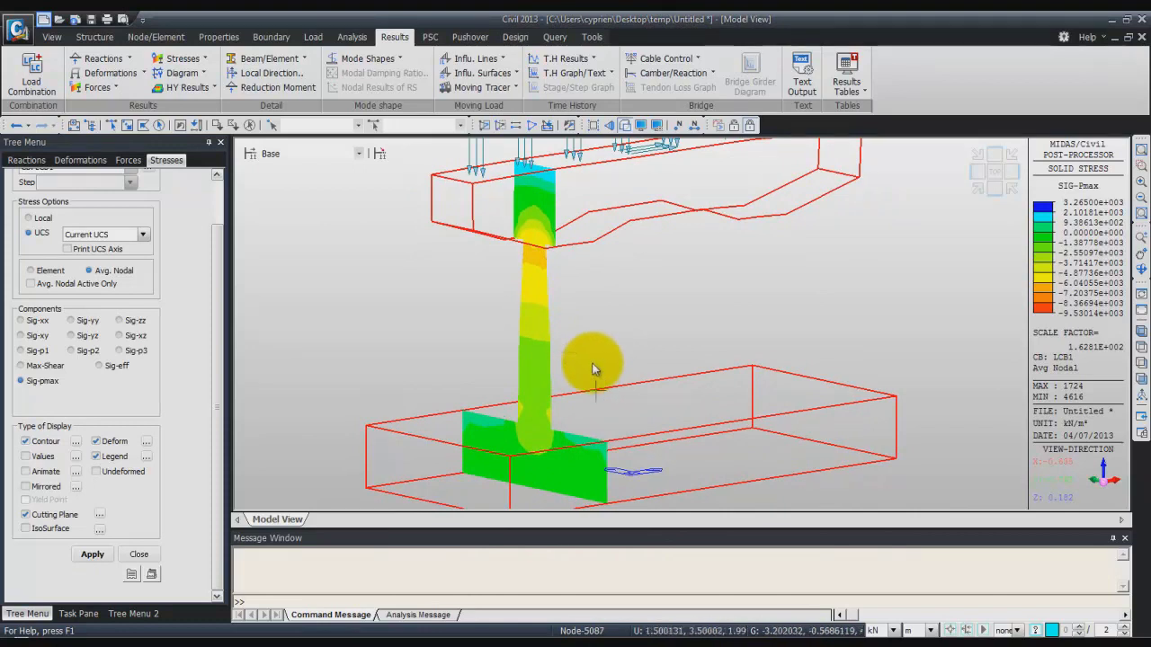
Add the current UCS x-z plane as a second cutting plane alongside plane1 in the solid stress display.
click(100, 516)
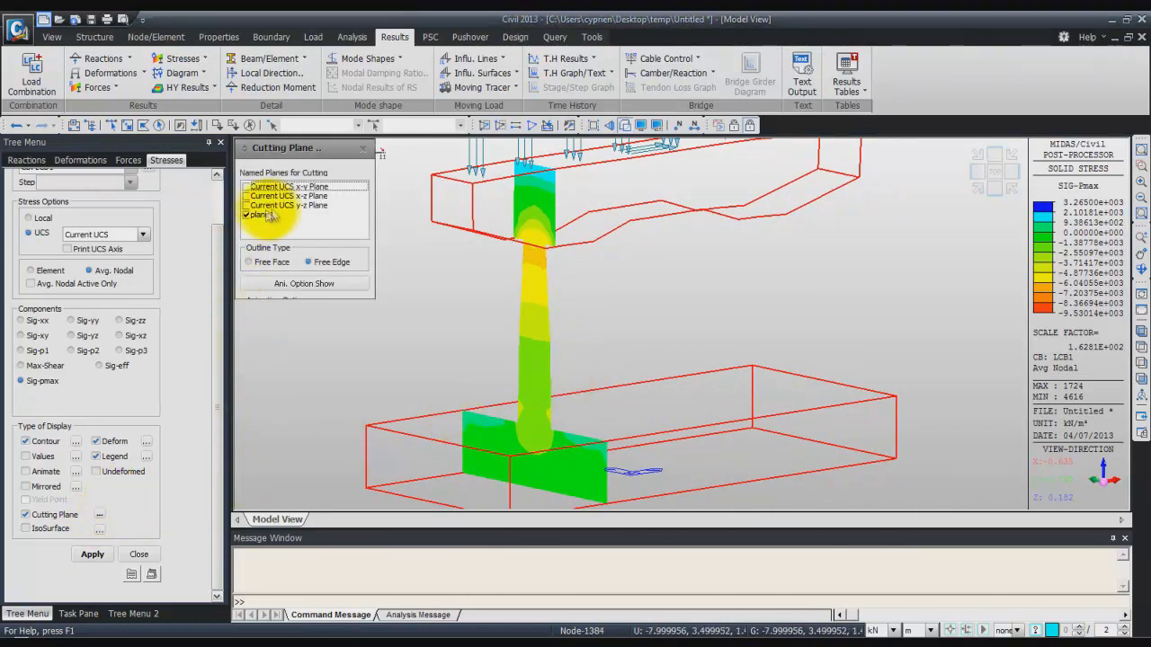
click(246, 195)
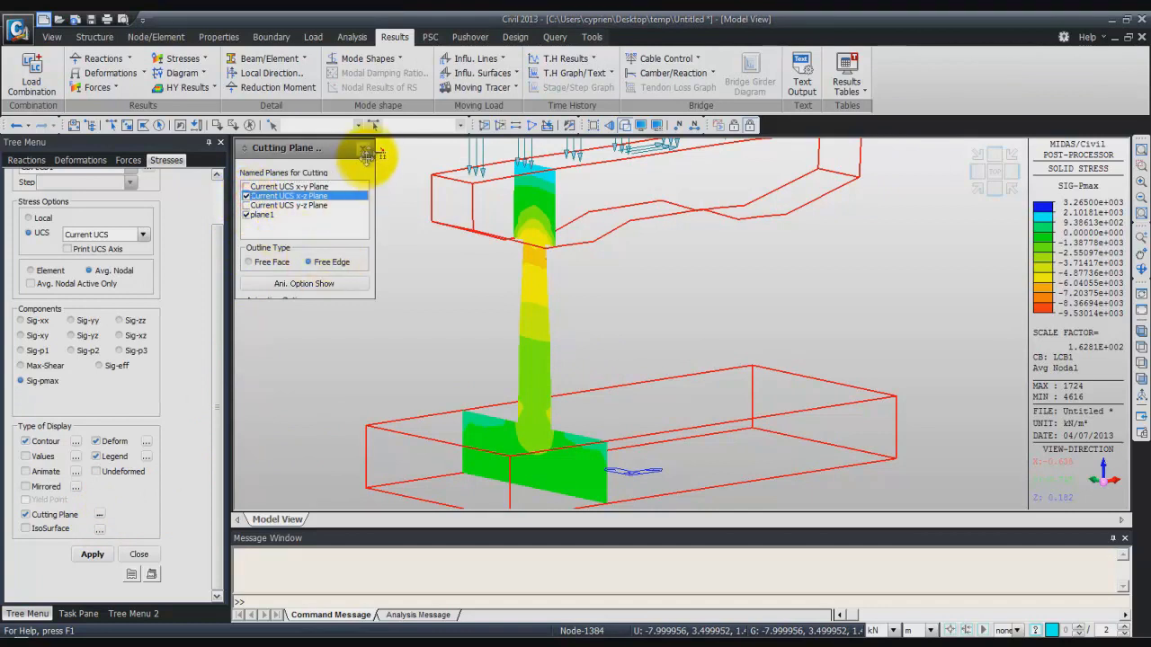
click(360, 151)
click(91, 553)
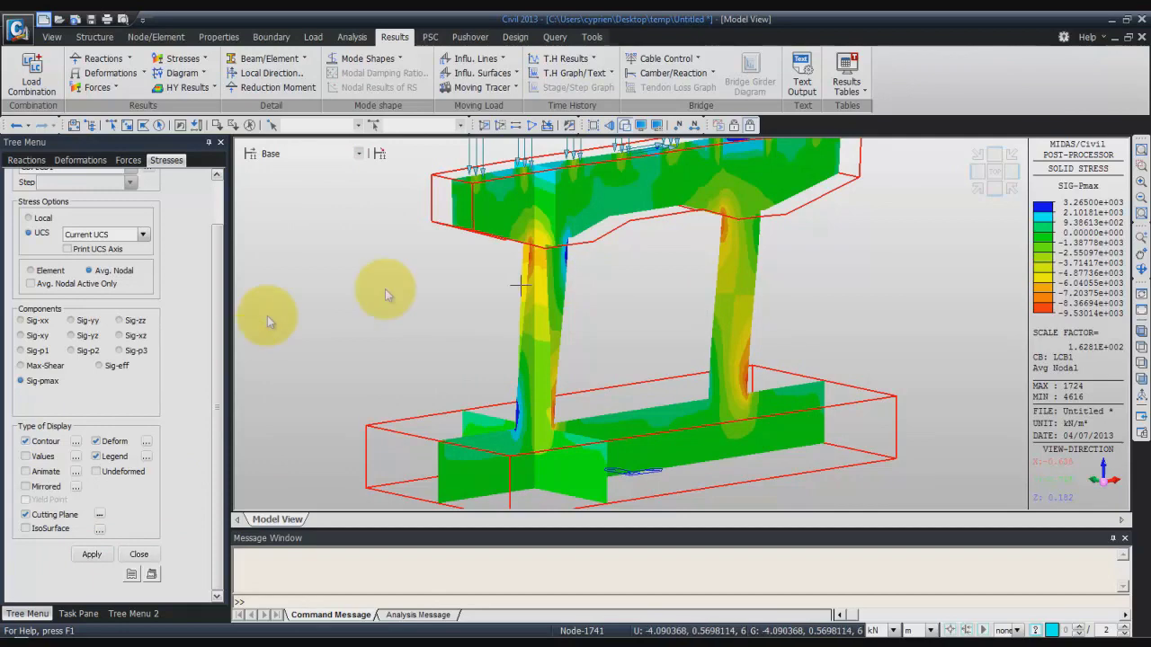
Switch off the deformed shape in the cutting-plane stress display, examine the sections through both columns, and close the stress settings.
click(95, 441)
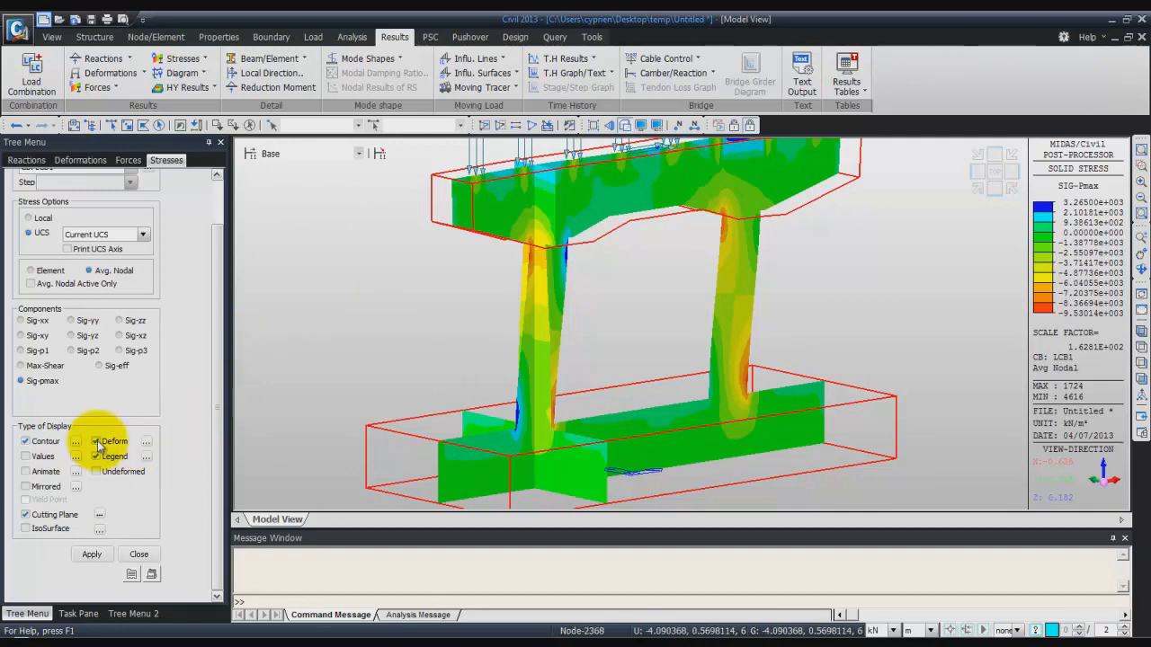
click(91, 554)
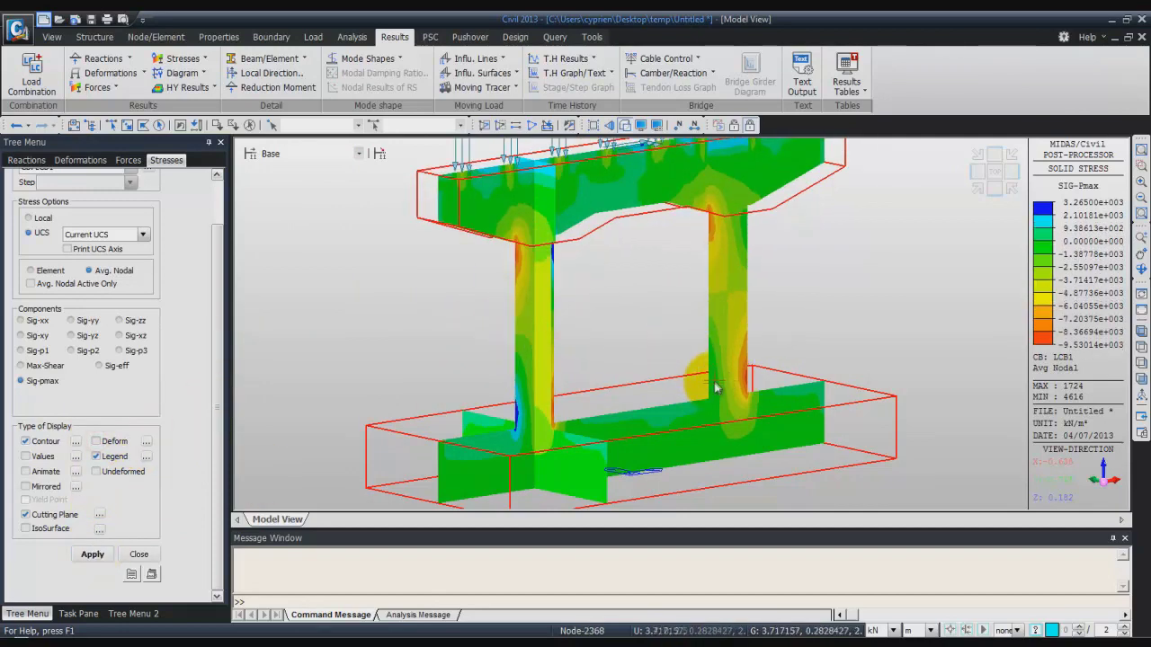
ctrl+middle_drag(753, 369, 738, 388)
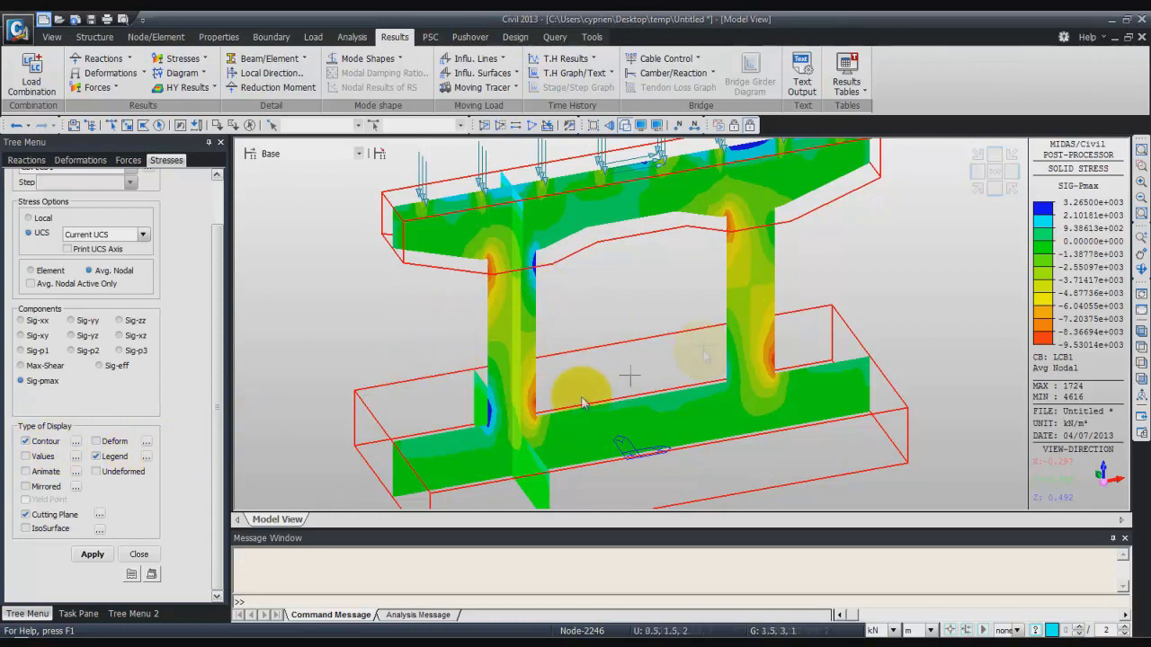
click(155, 552)
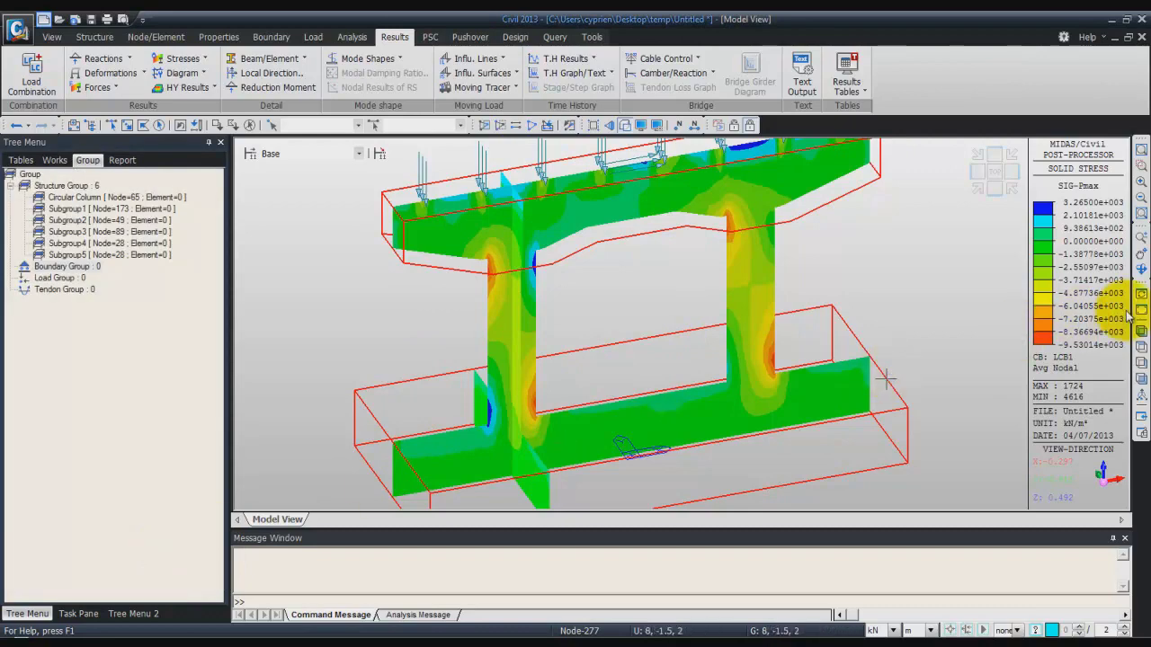
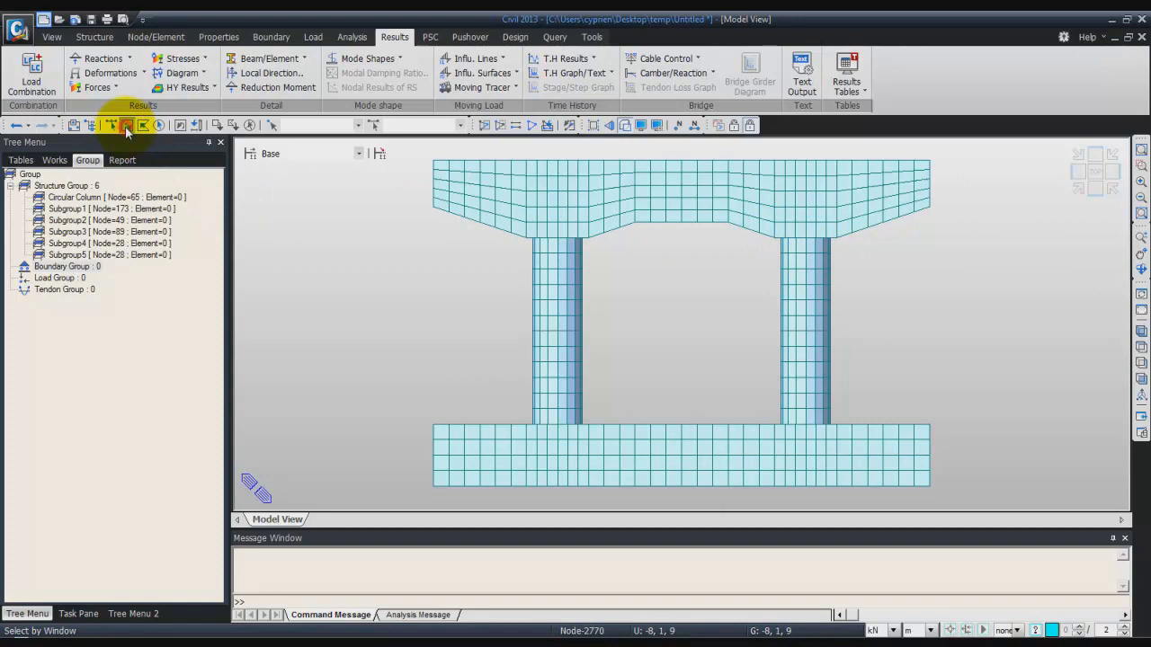
Isolate the top element layer of the right column just below the pier cap and show it in isometric view.
drag(772, 253, 838, 234)
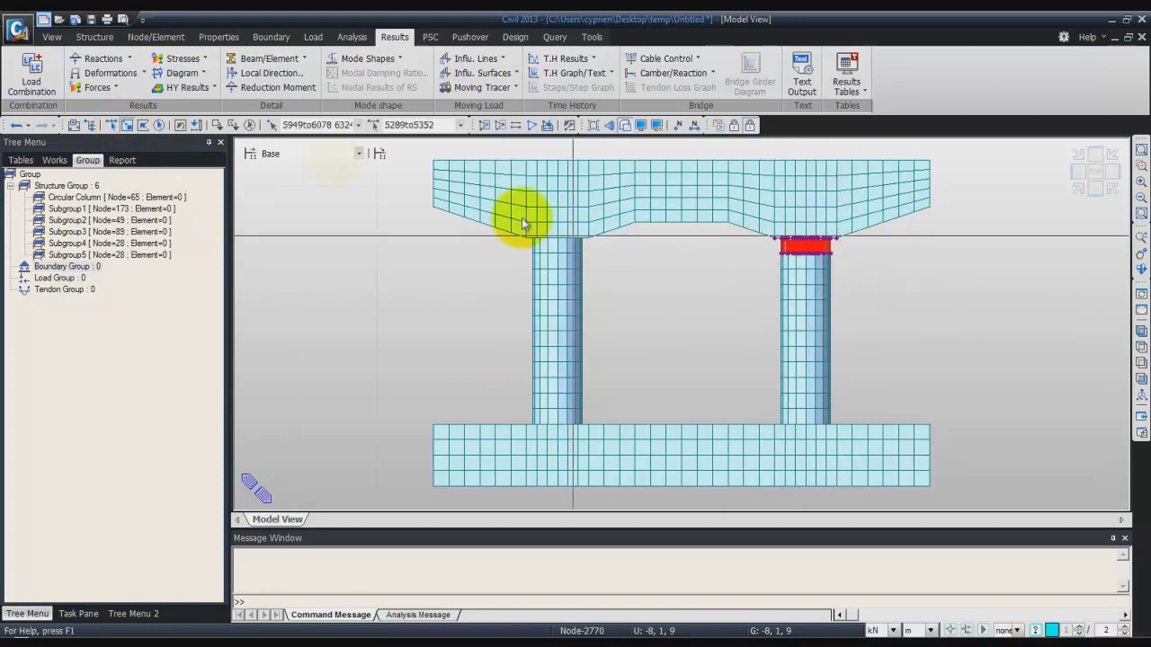
click(52, 37)
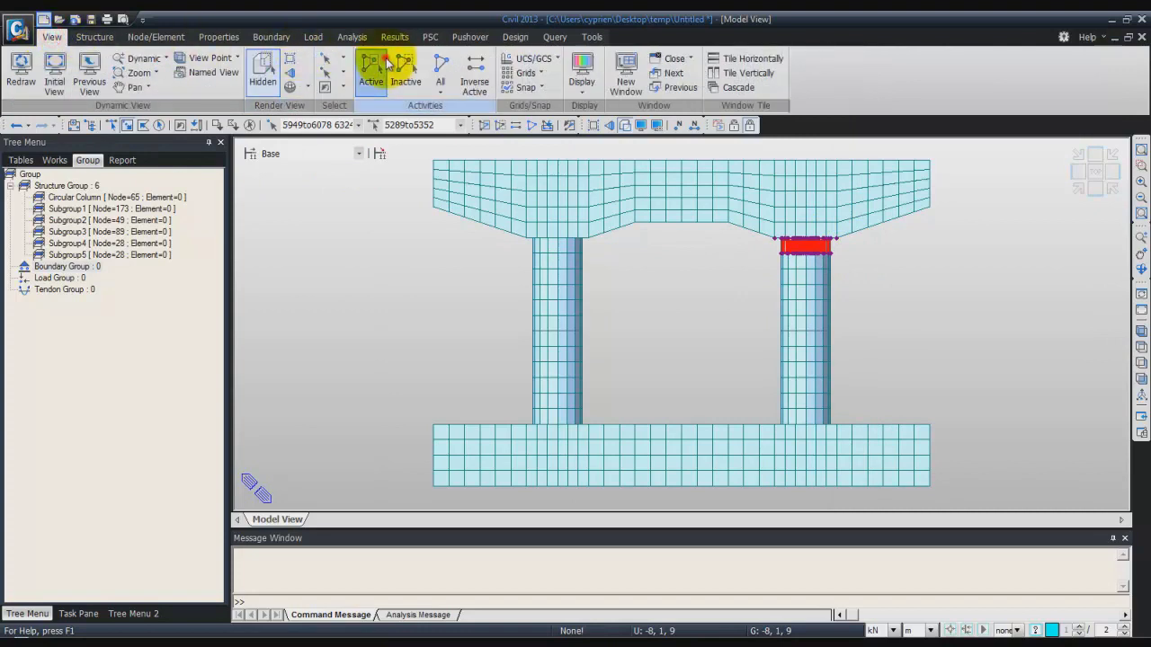
click(387, 63)
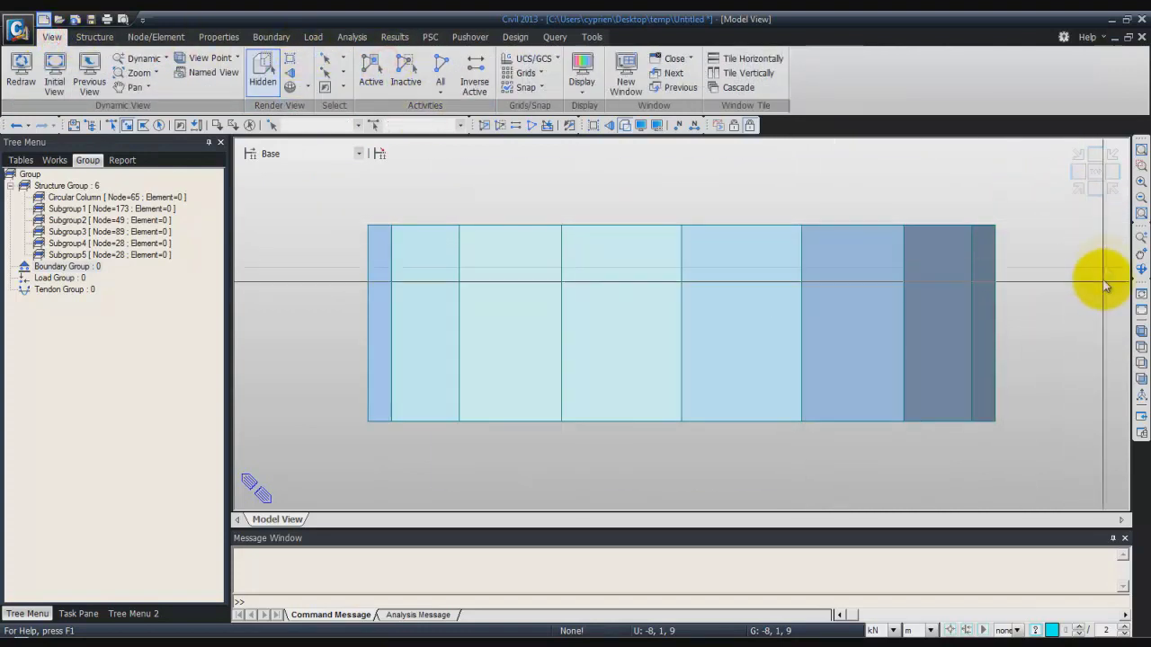
click(1139, 332)
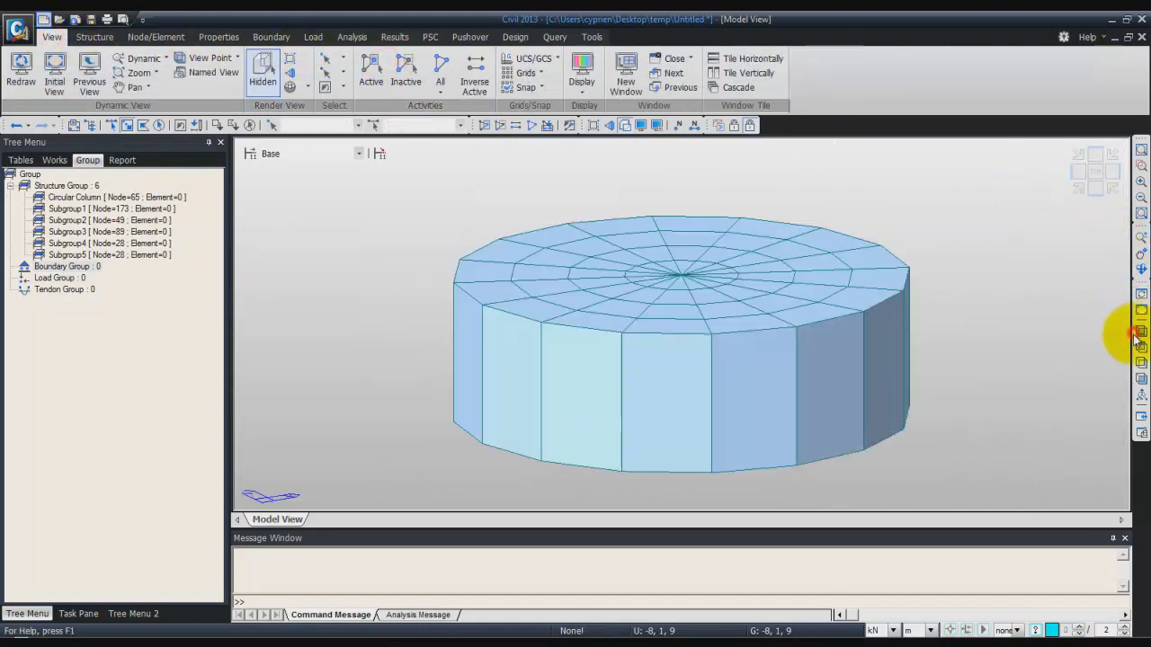
click(1079, 191)
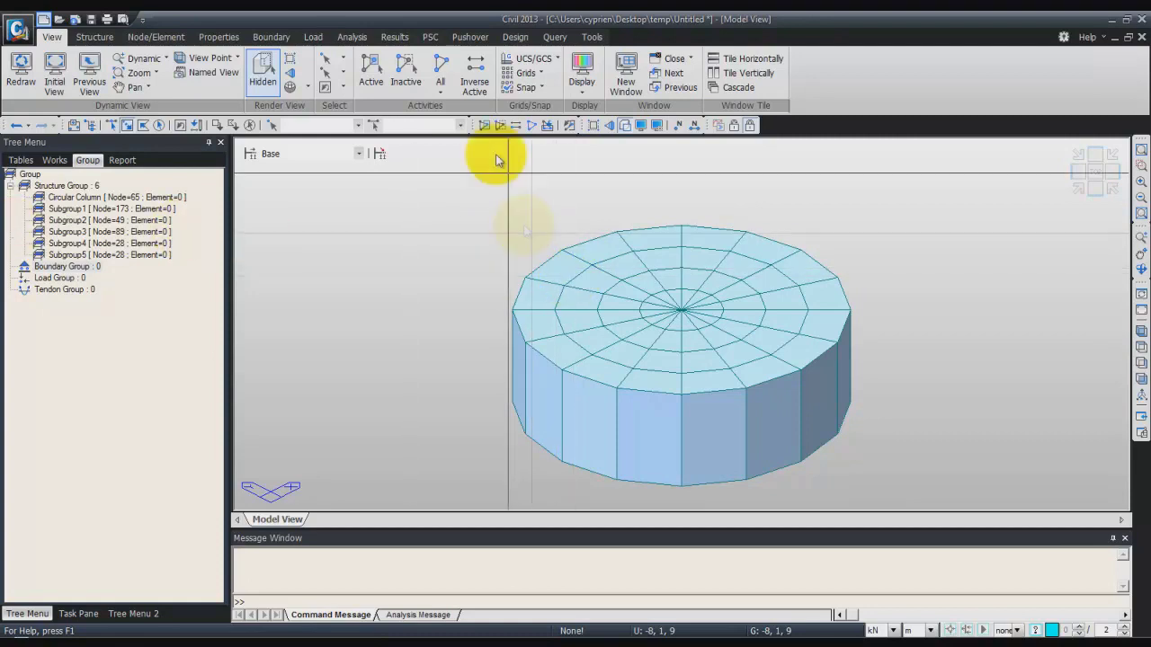
Start the Local Direction Force Sum with Plate Edge Polygon Select mode and load combination LCB1.
click(389, 37)
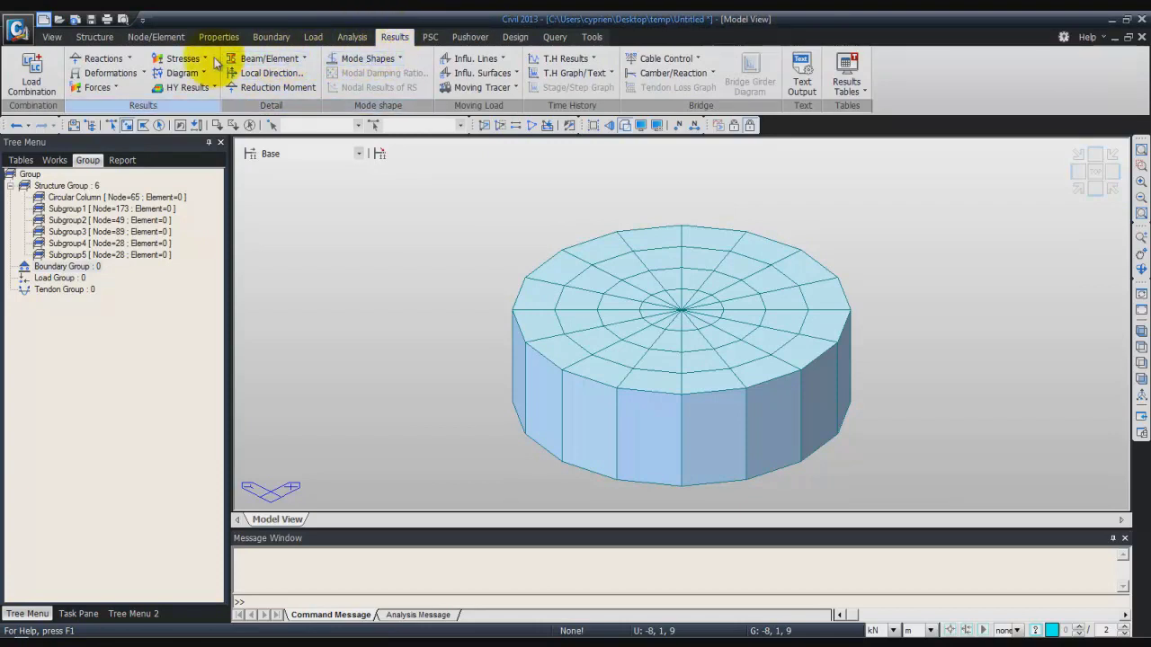
click(284, 74)
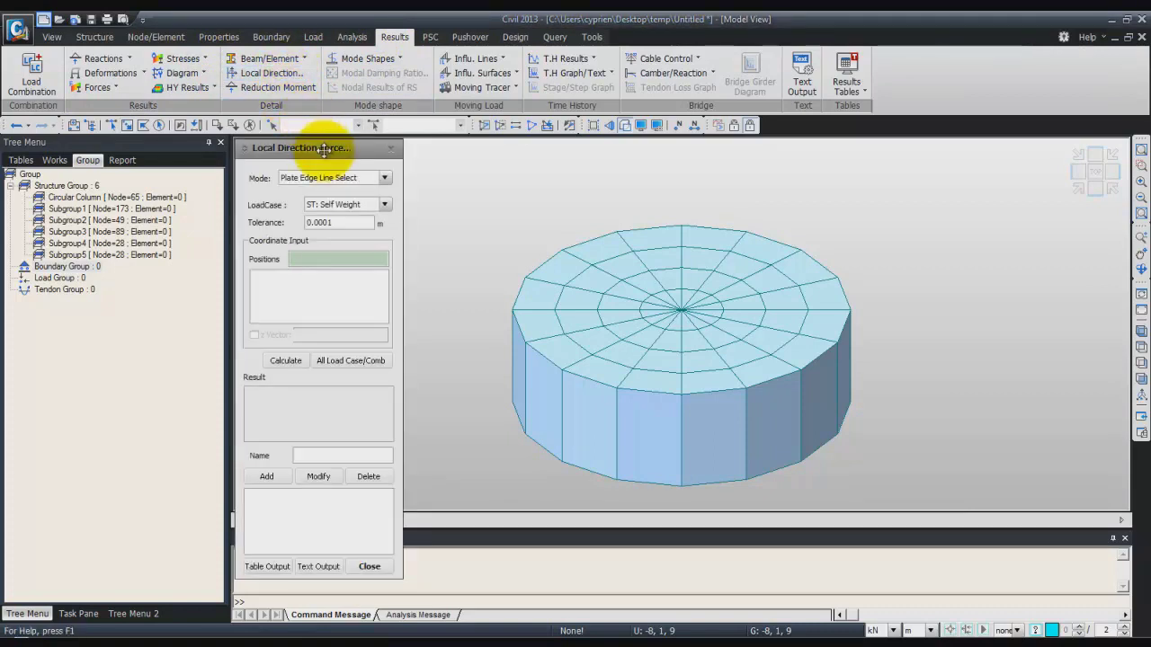
click(385, 177)
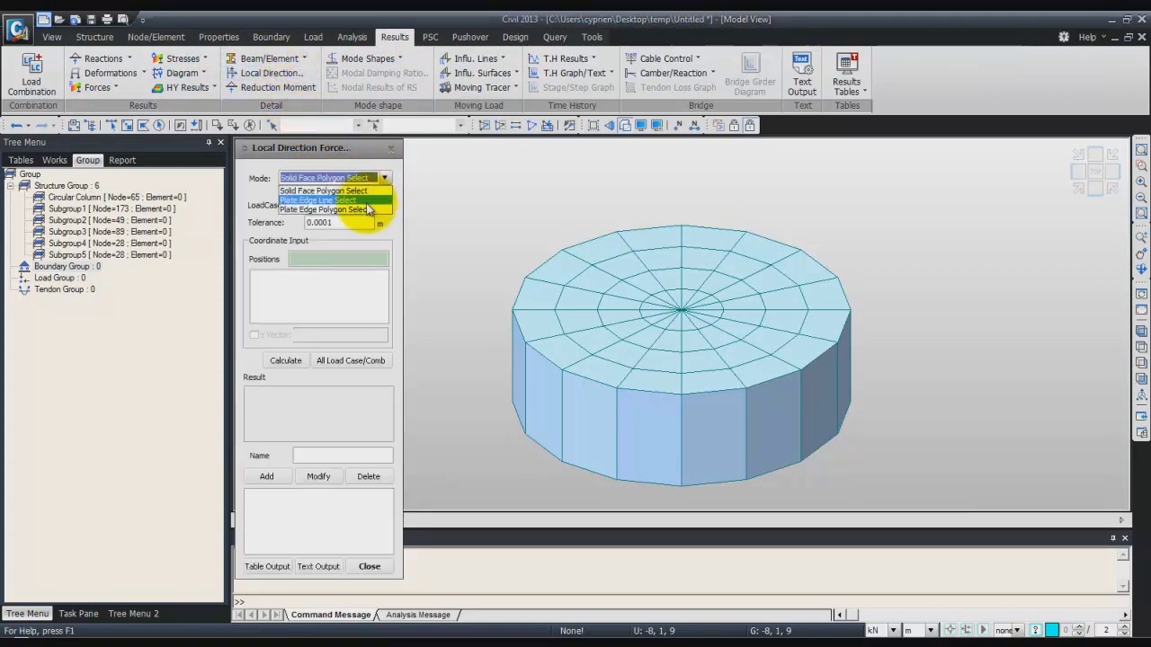
click(364, 209)
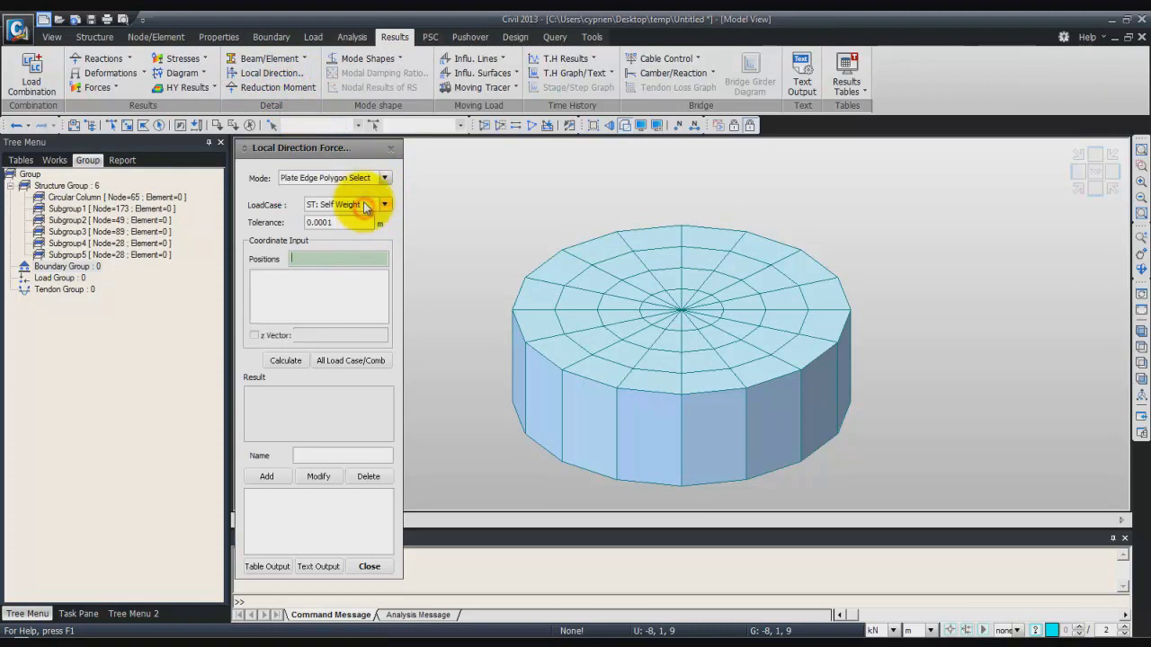
click(383, 205)
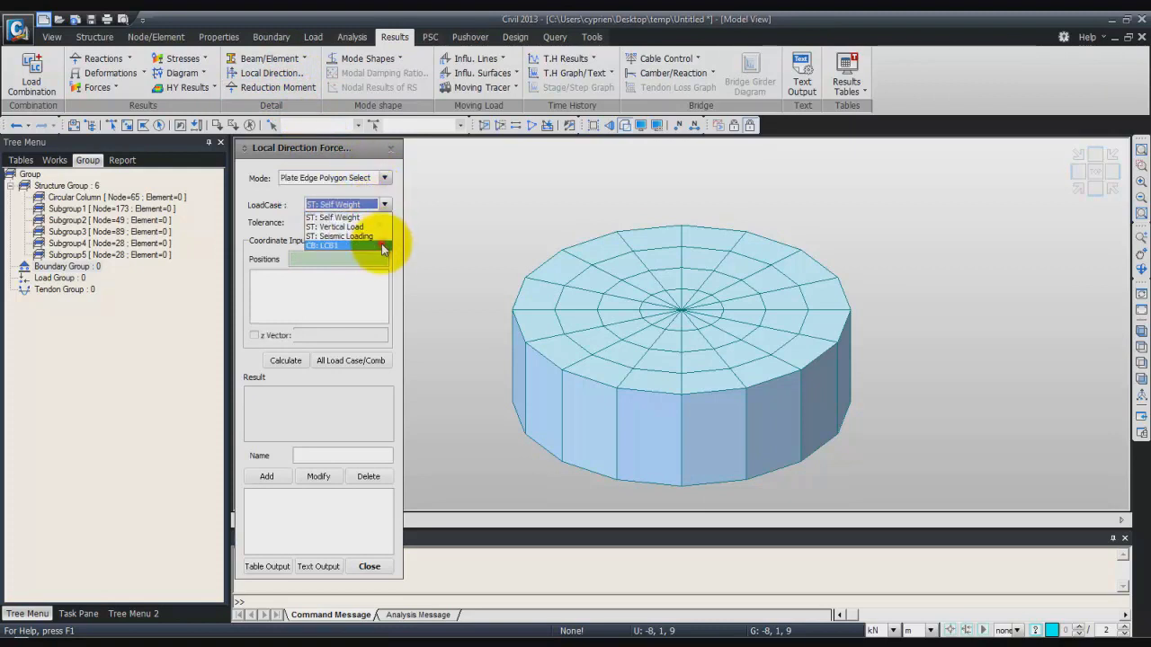
click(380, 245)
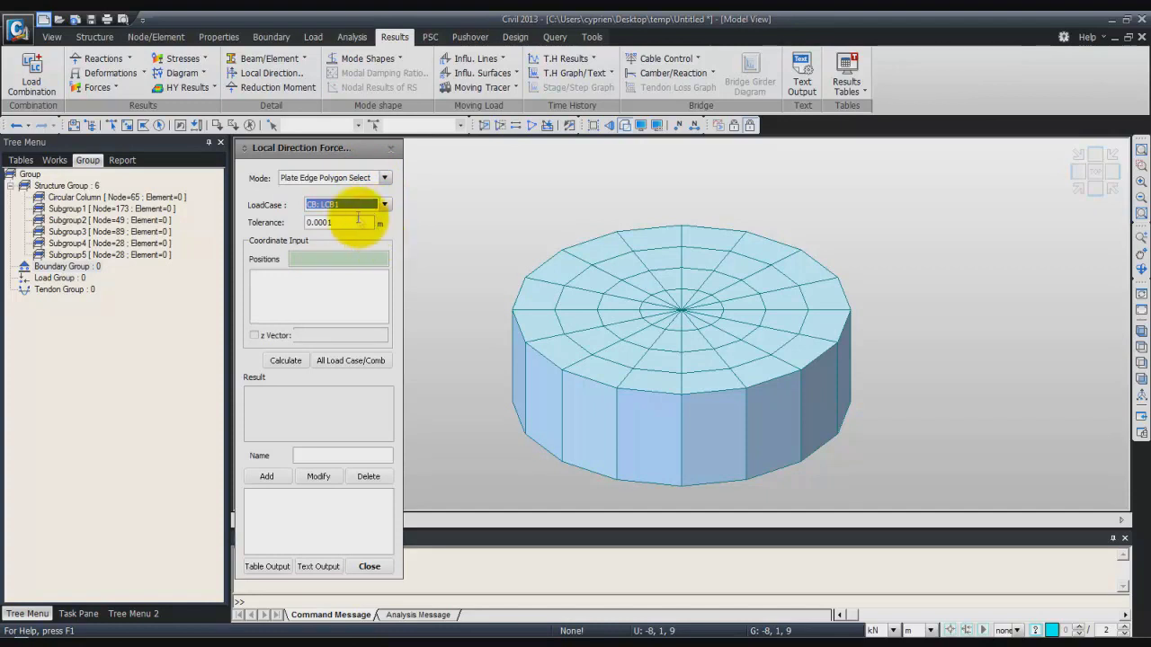
Try to calculate the force sum by outlining the column's top face through its outer rim nodes, starting and ending at (3.434315, -0.5656854, 8).
click(326, 258)
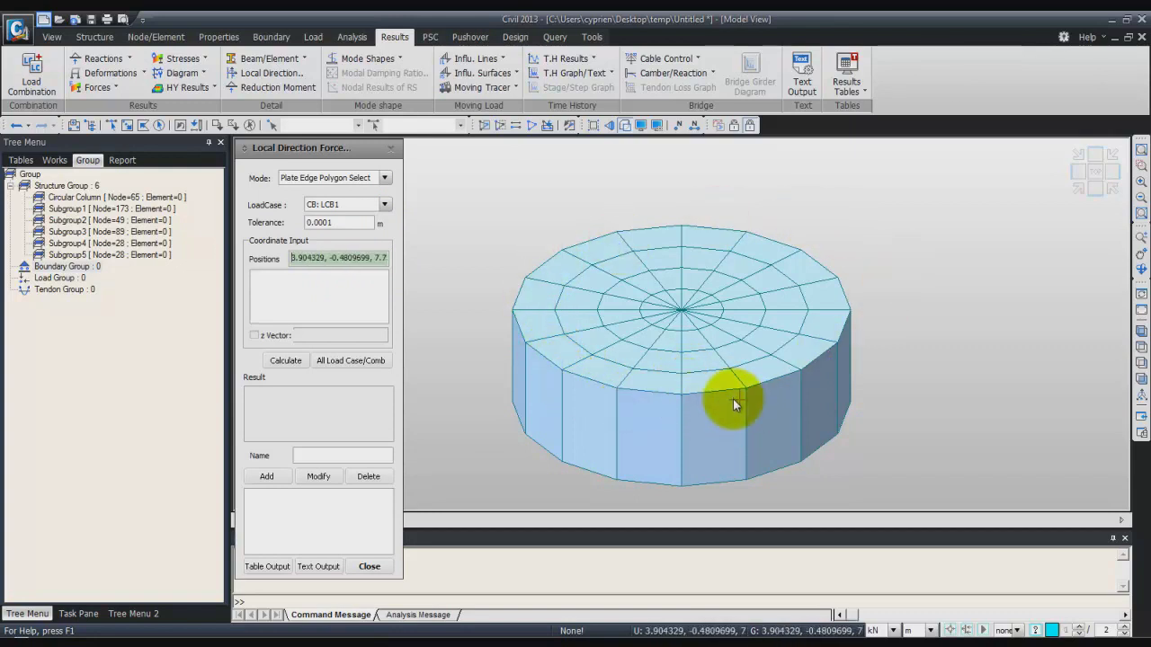
click(681, 393)
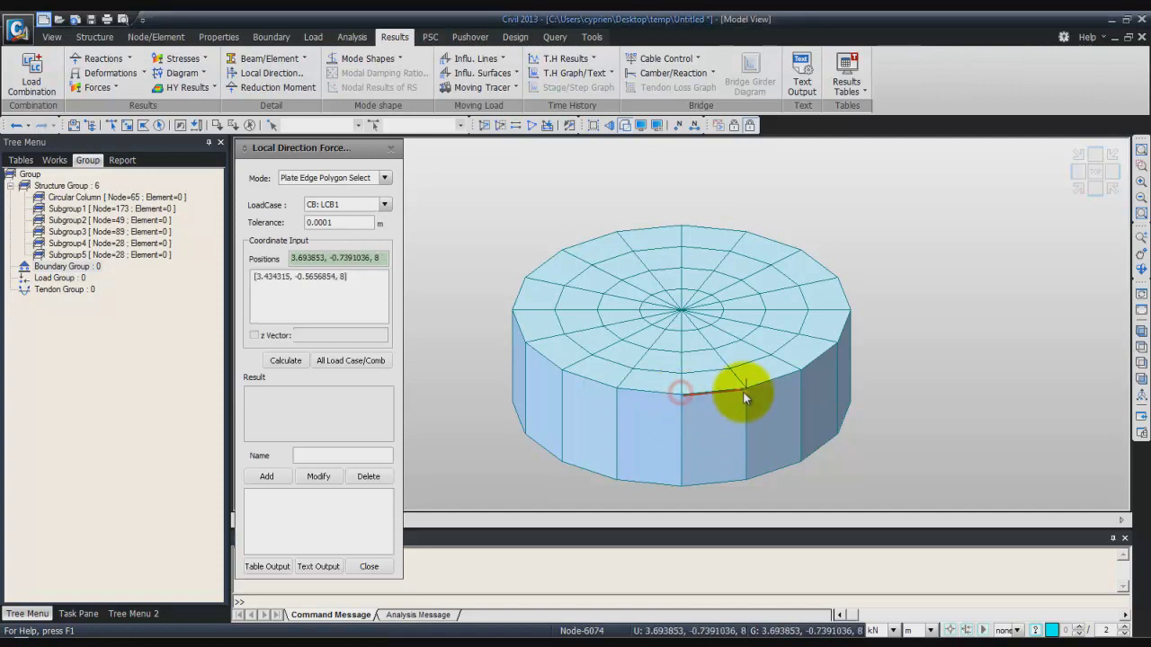
click(743, 390)
click(798, 371)
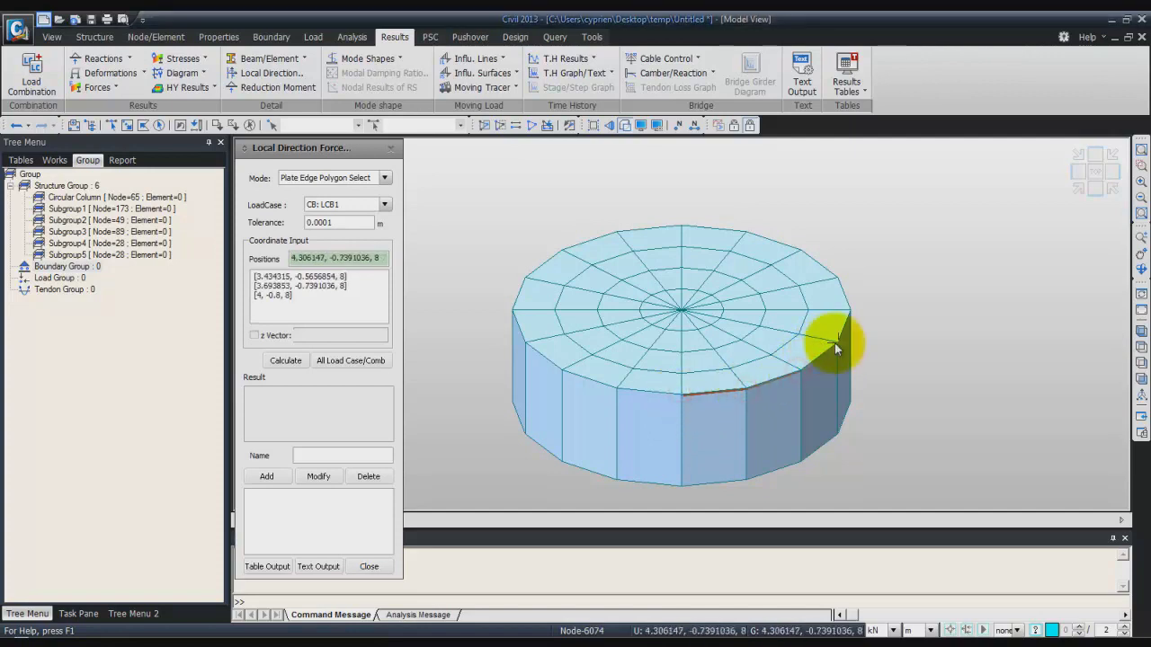
click(834, 343)
click(845, 310)
click(838, 279)
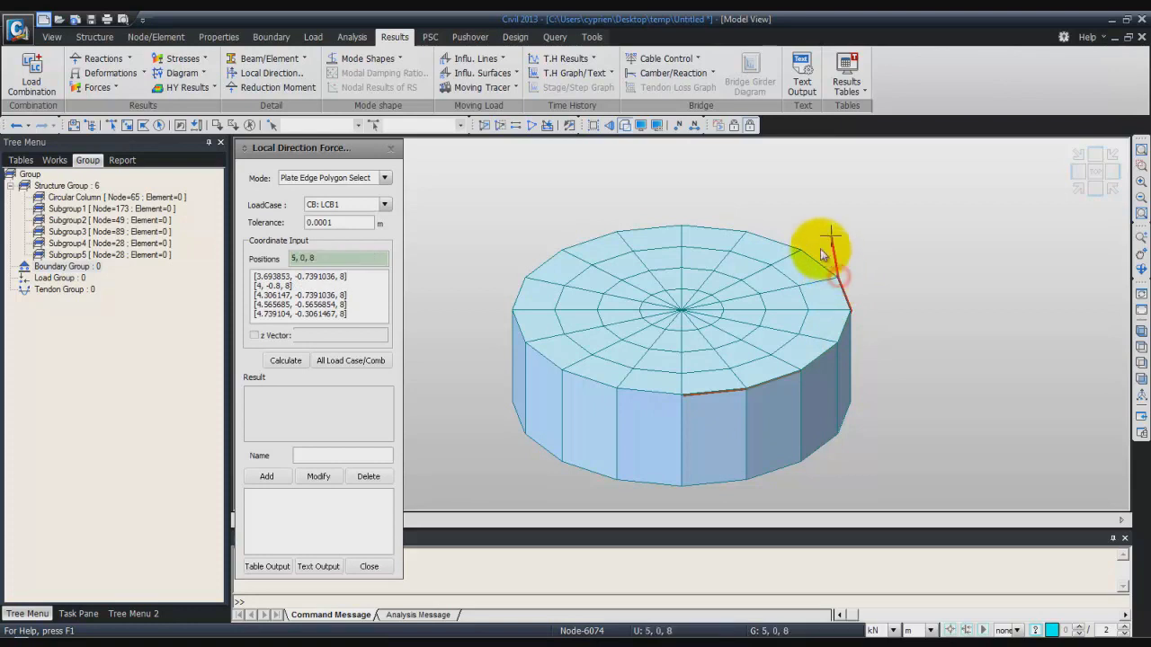
click(802, 249)
click(745, 234)
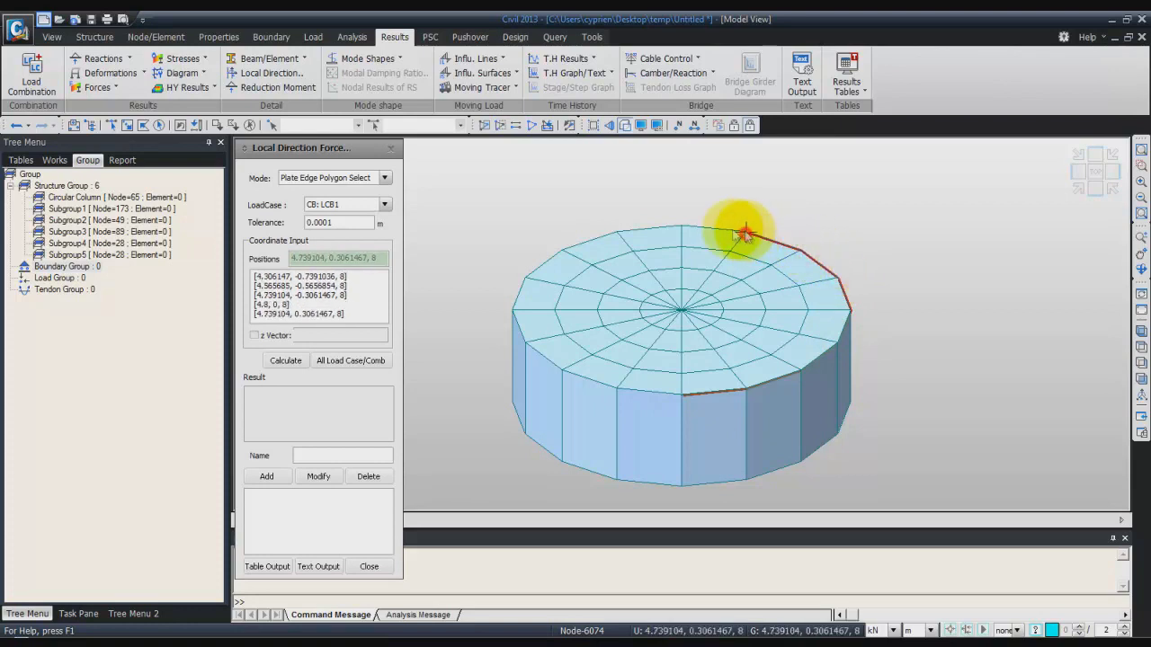
click(688, 229)
click(563, 248)
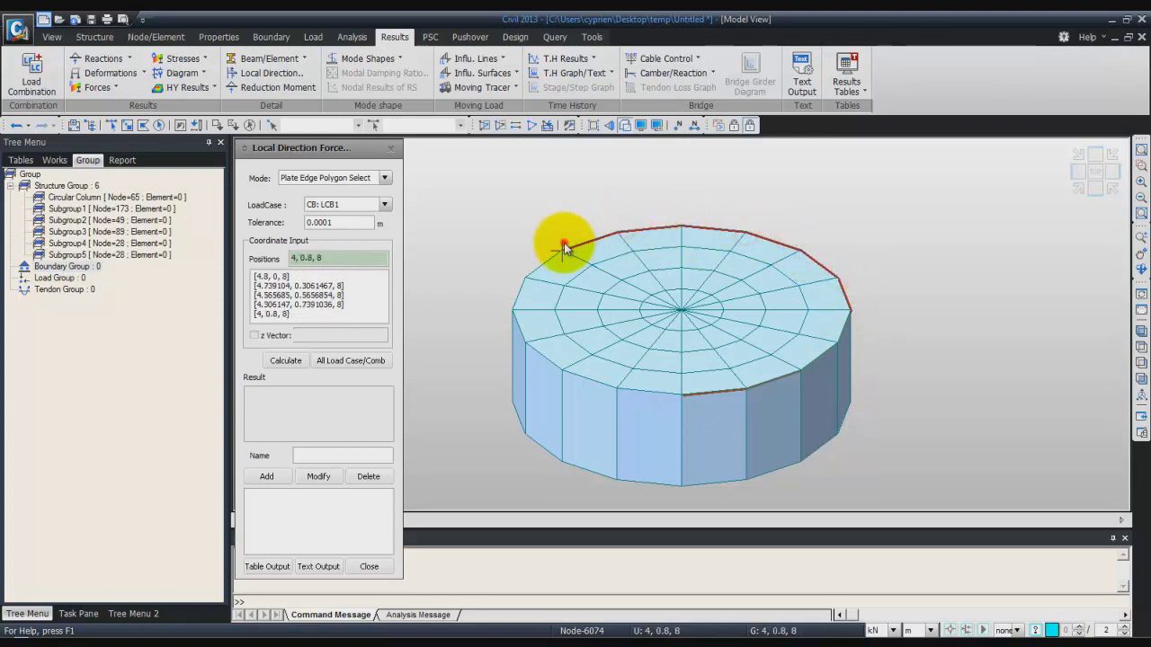
click(527, 278)
click(522, 308)
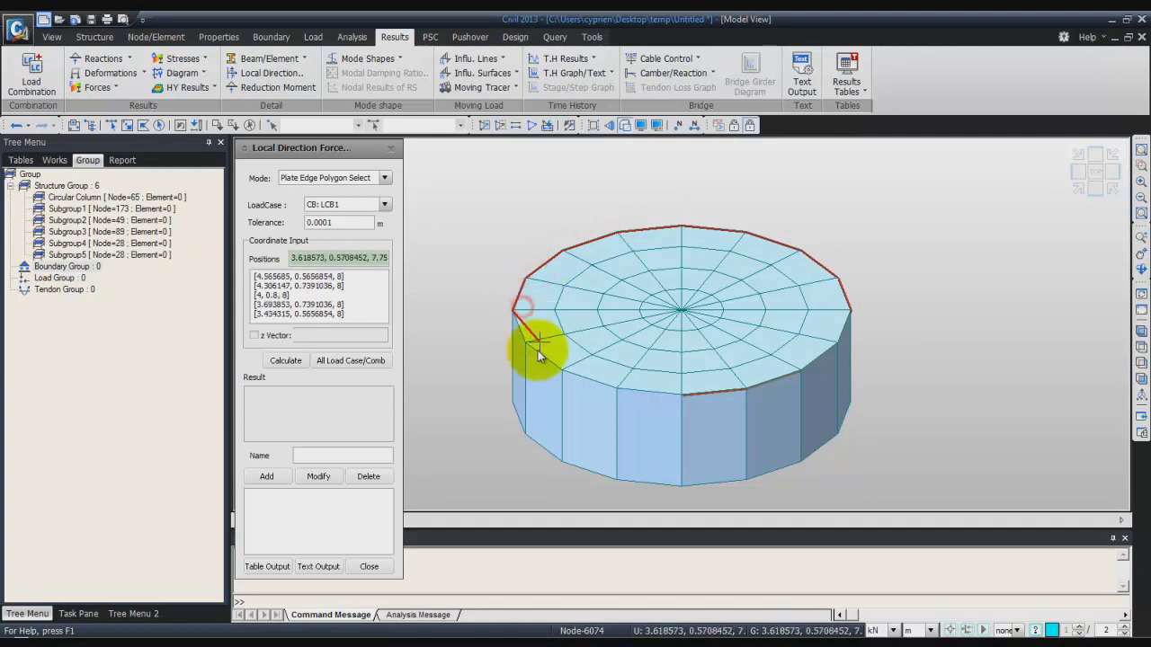
click(523, 347)
click(555, 374)
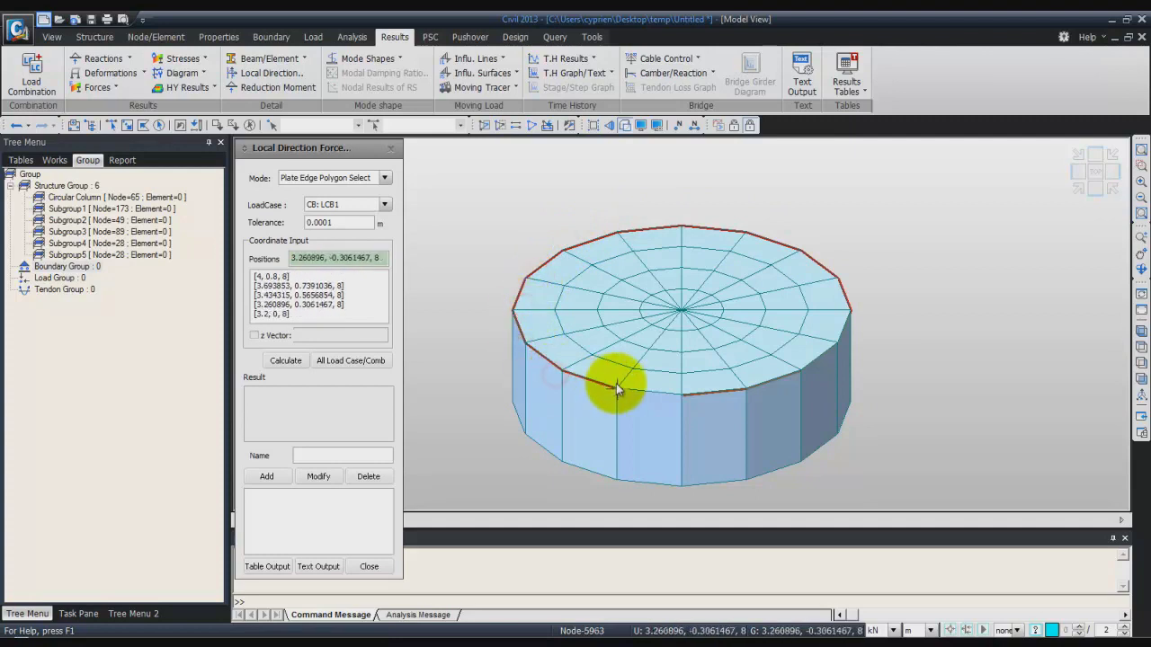
click(684, 391)
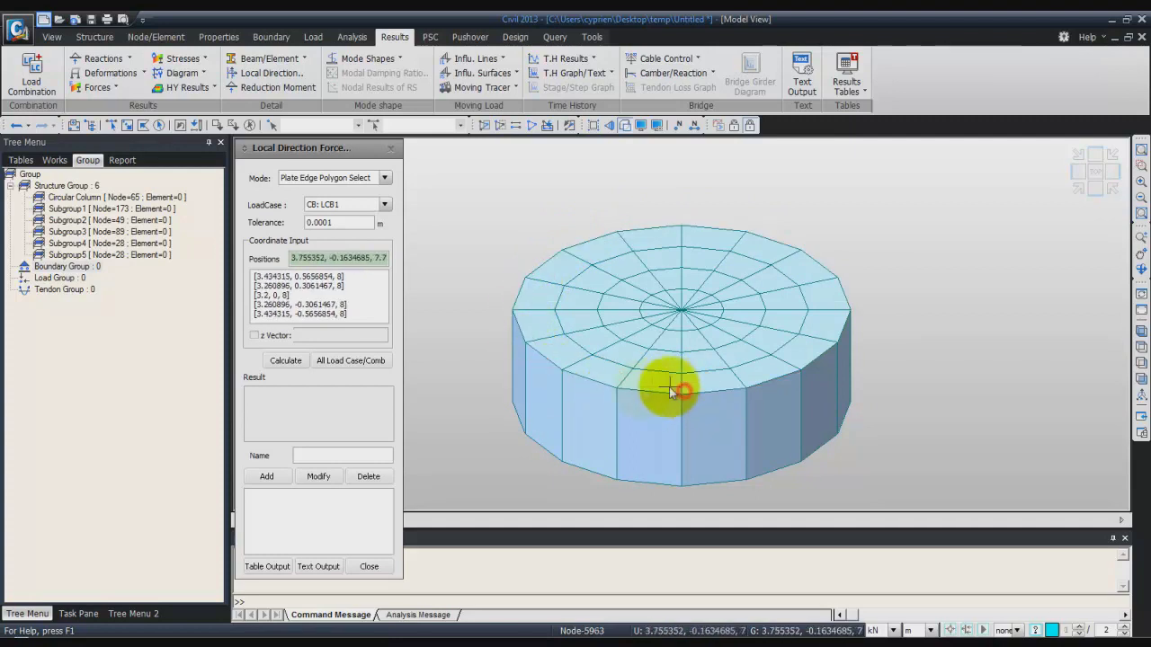
click(289, 361)
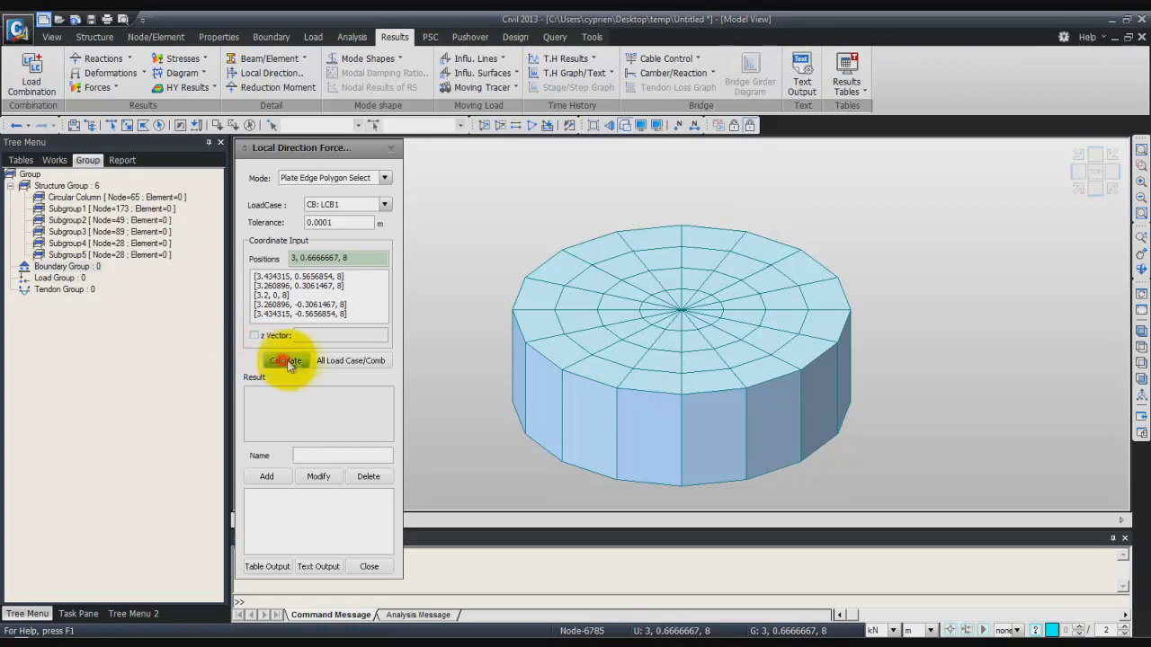
middle_drag(625, 387, 713, 313)
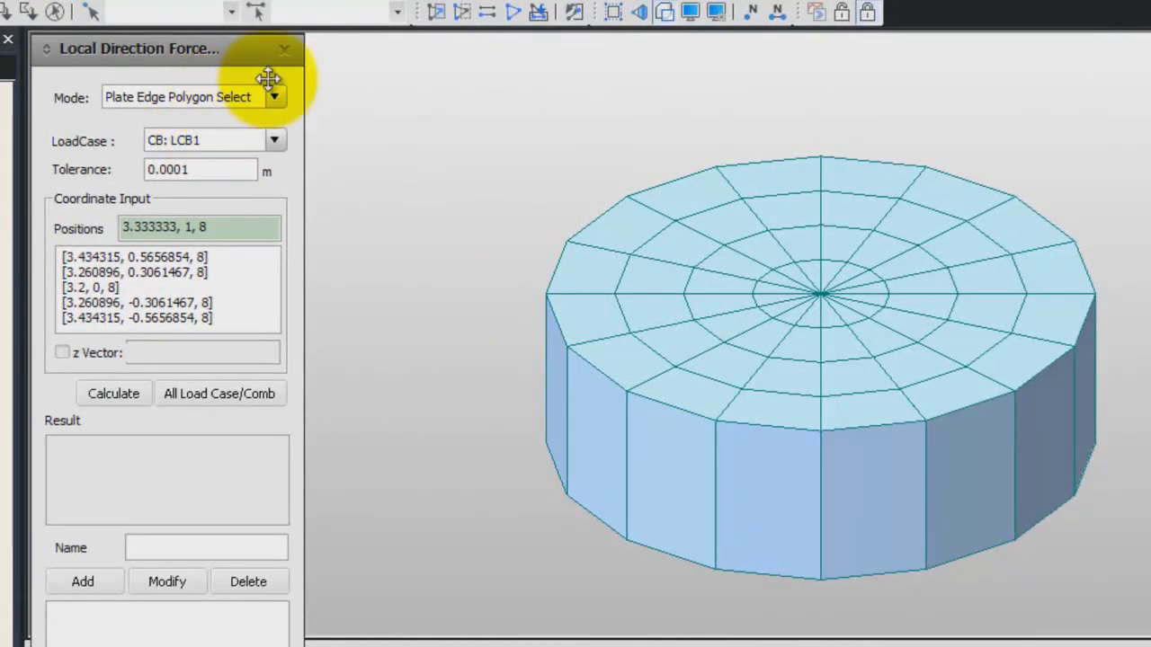
Switch the force sum mode to Solid Face Polygon Select and clear all previously picked coordinates.
click(322, 132)
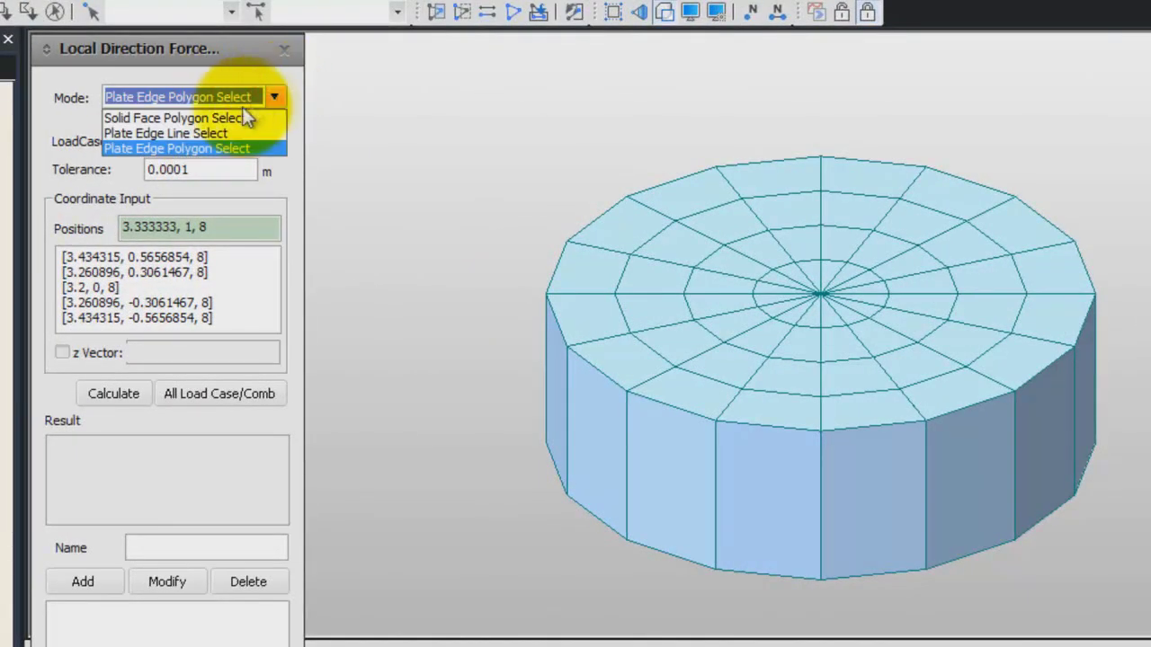
click(226, 116)
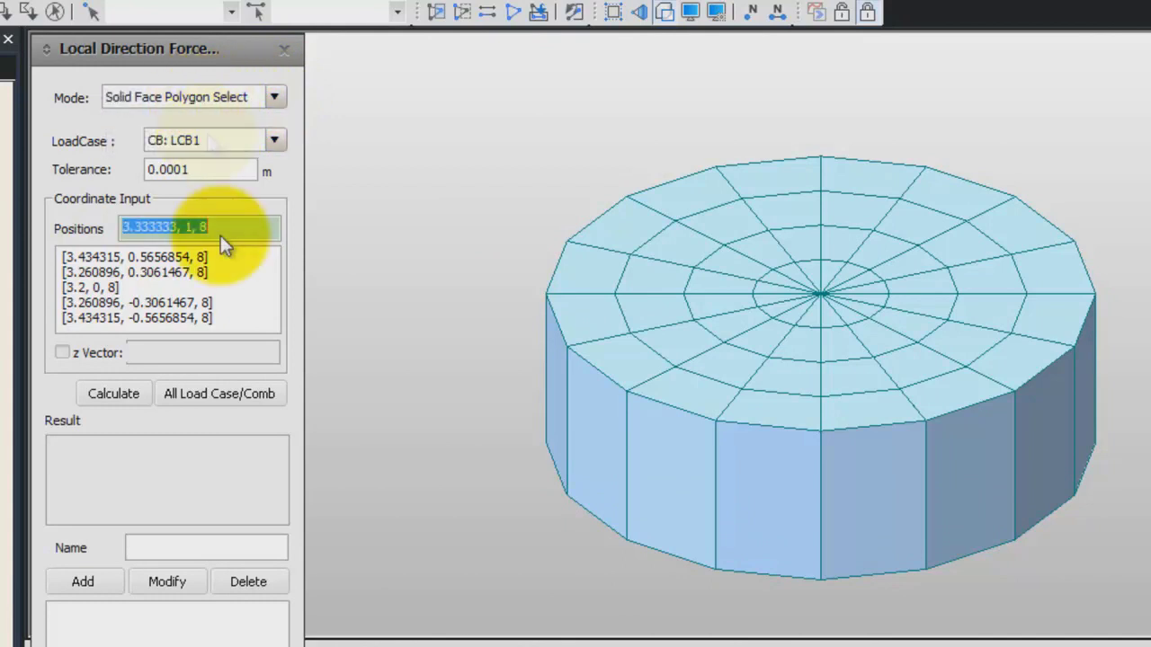
click(243, 324)
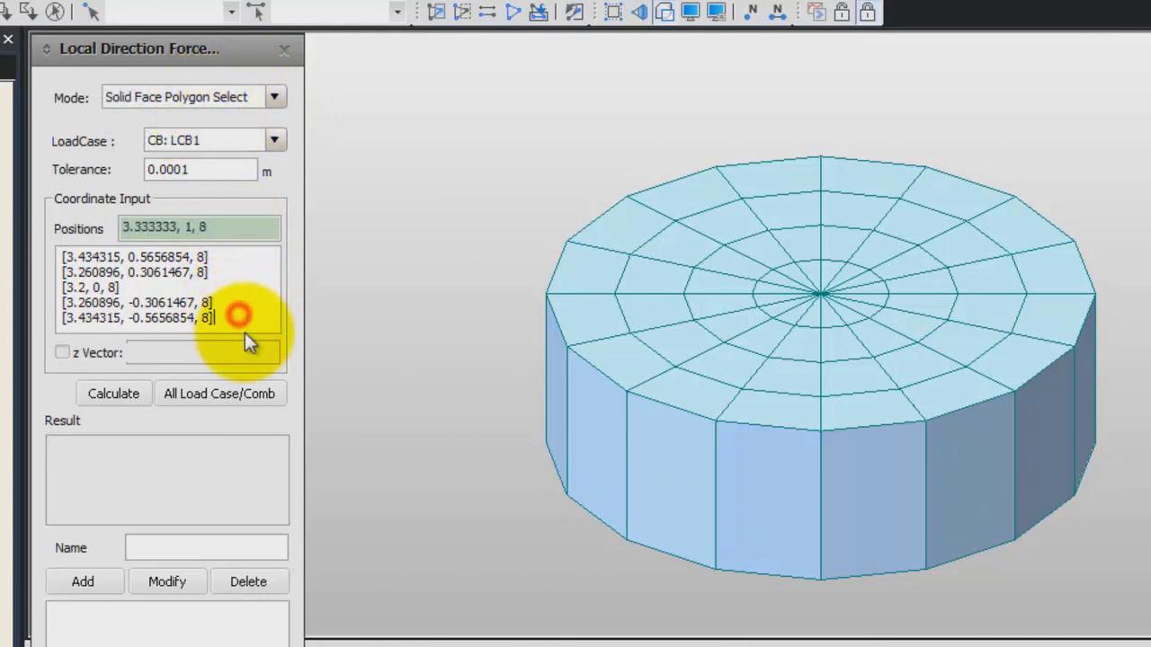
key(ctrl+a)
text([3.434315, -0.5656854, 8] [3.693853, -0.7391036, 8] [4, -0.8, 8] [4.306147, -0.7391036, 8] [4.565685, -0.5656854, 8])
key(Delete)
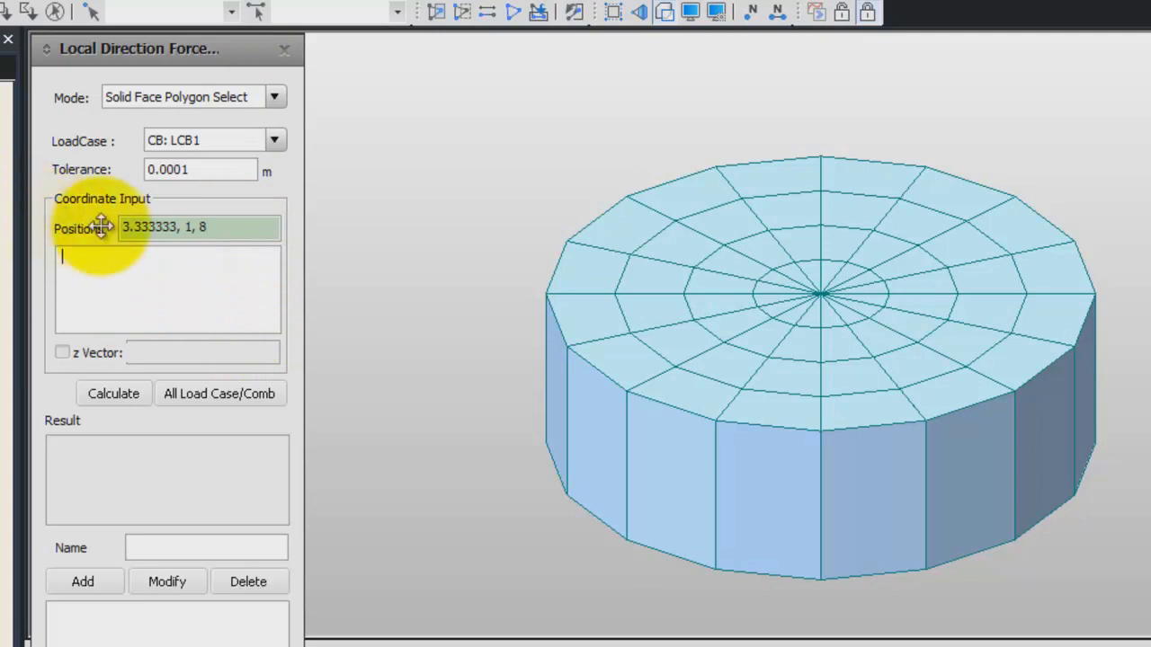
drag(274, 226, 190, 221)
key(Delete)
click(221, 225)
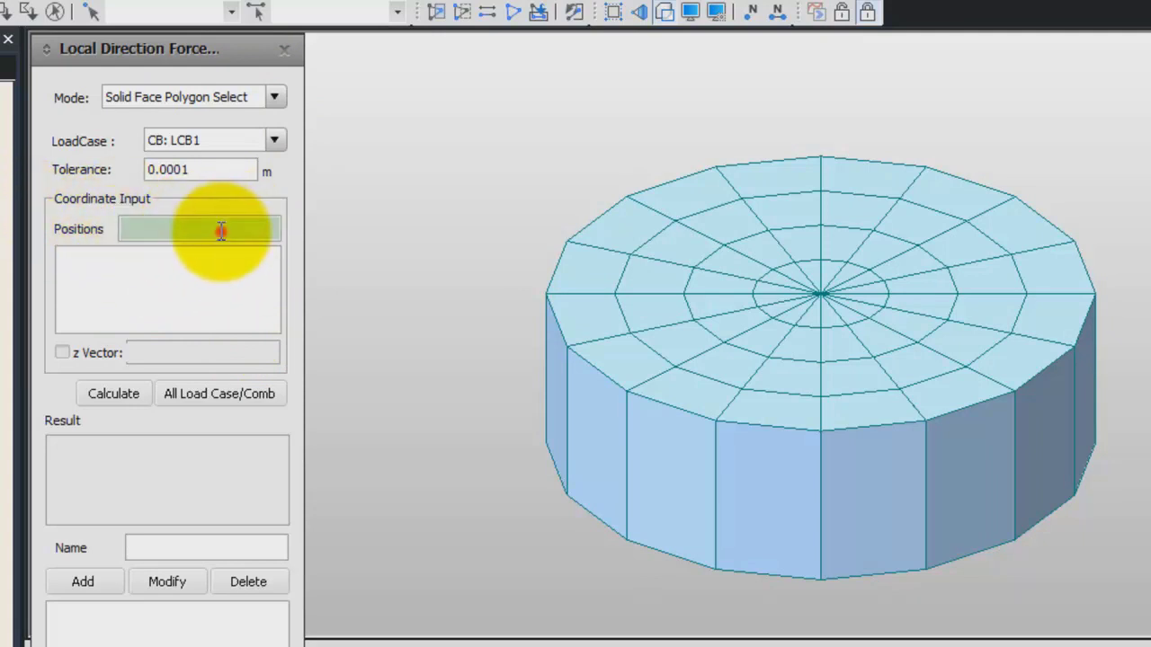
Outline the column's top face as a closed polygon through all outer rim nodes, starting at (3.434315, -0.5656854, 8), and calculate its local direction forces.
click(824, 431)
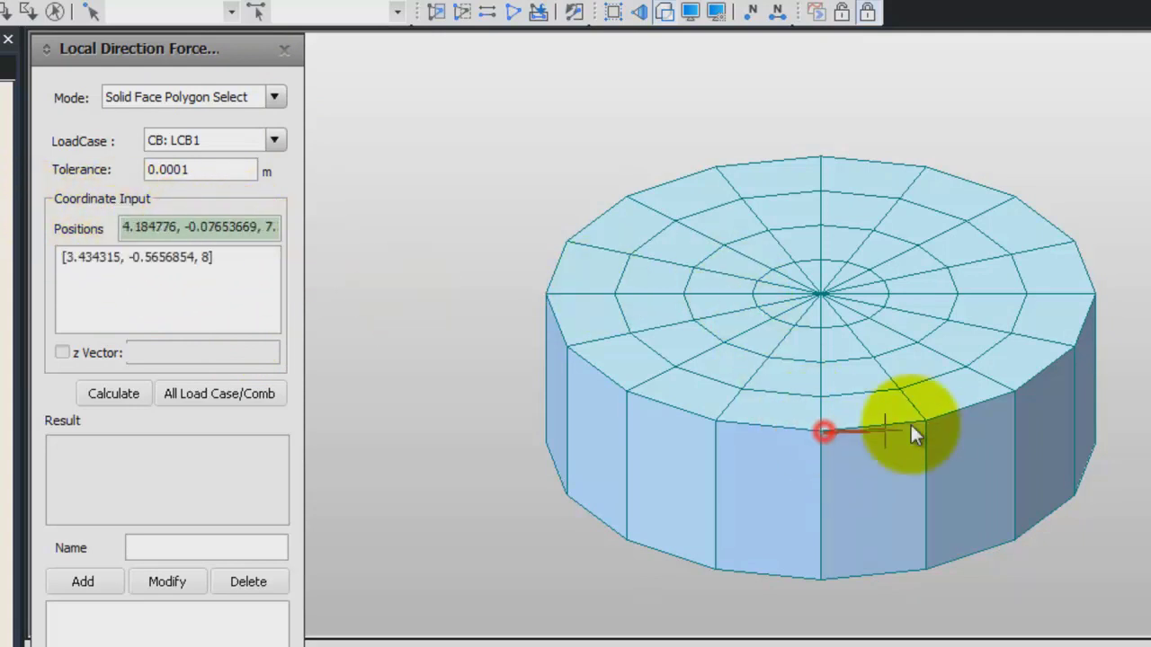
click(926, 420)
click(1002, 389)
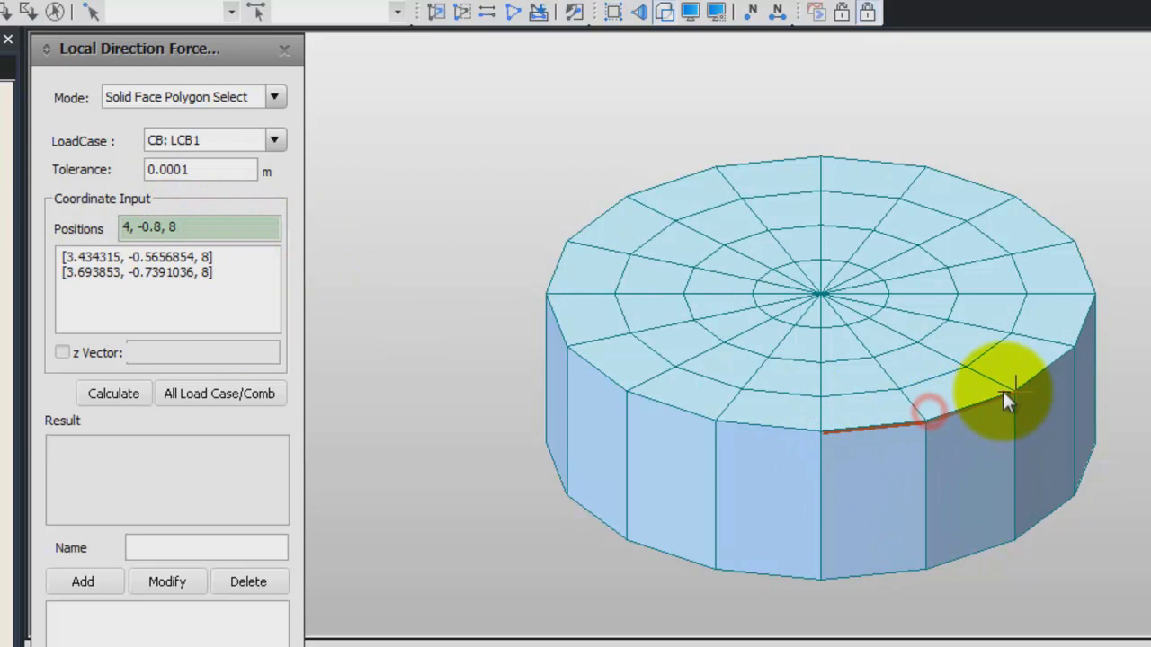
click(1075, 345)
click(1094, 294)
click(1077, 243)
click(1017, 199)
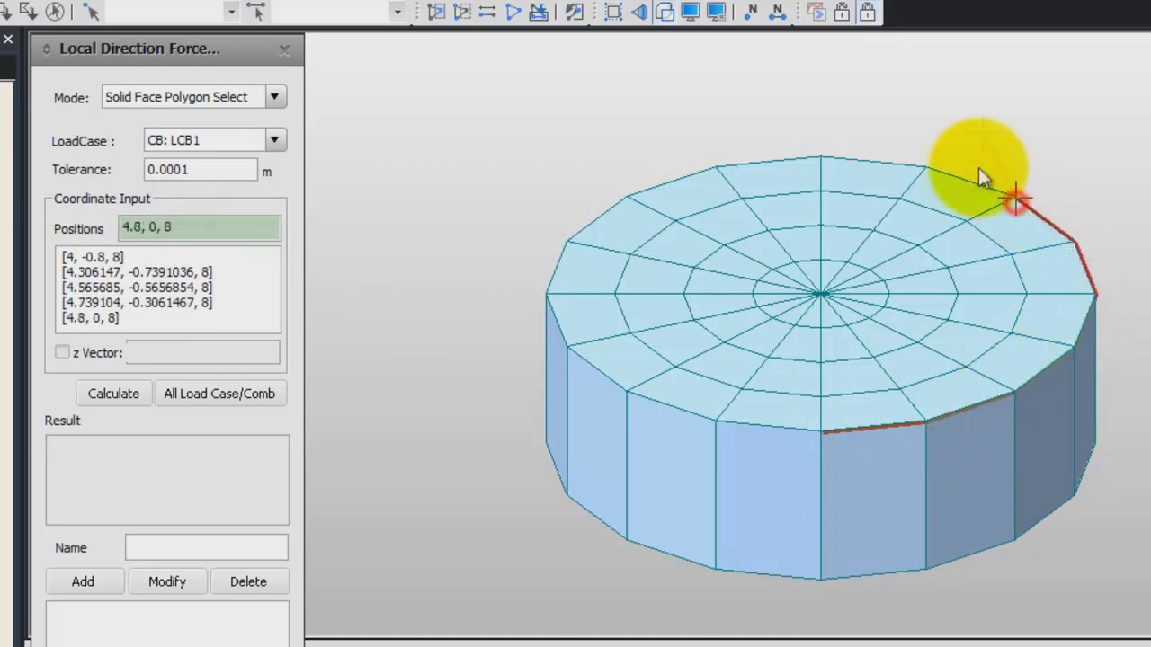
click(928, 168)
click(828, 157)
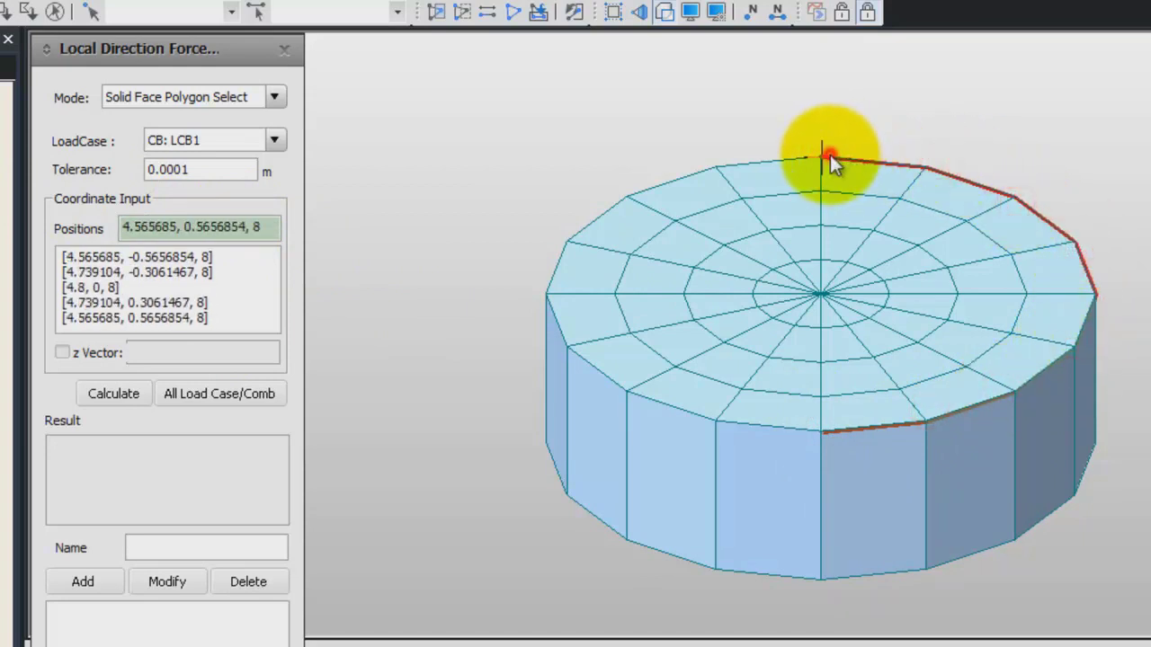
click(719, 169)
click(633, 198)
click(564, 245)
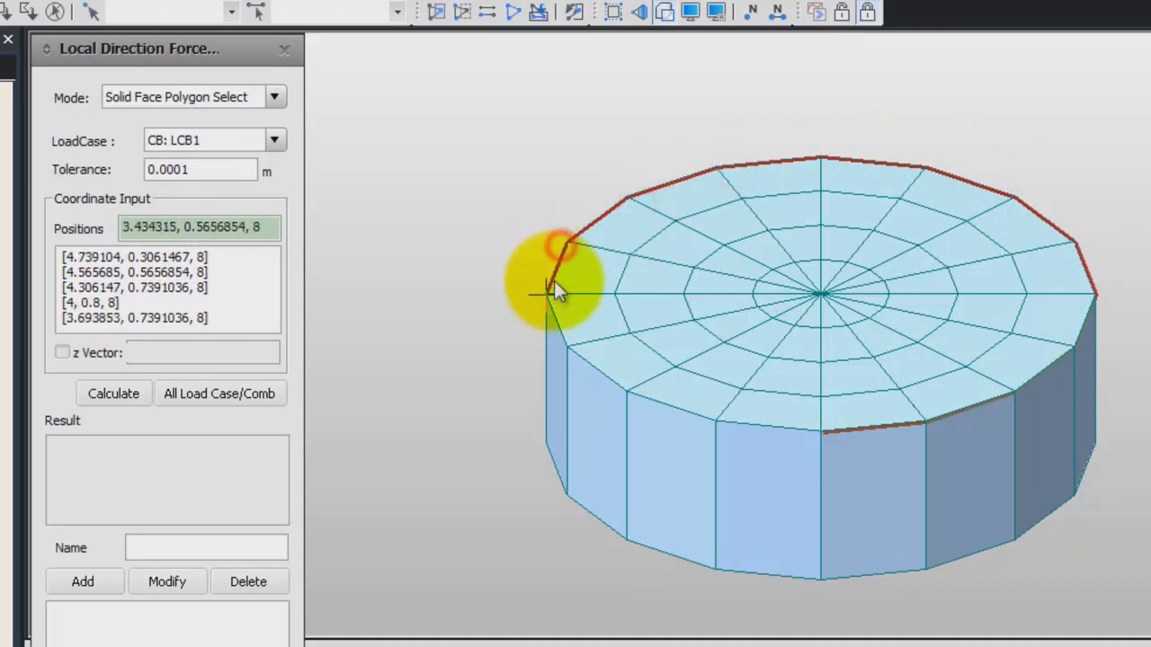
click(550, 286)
click(573, 324)
click(621, 390)
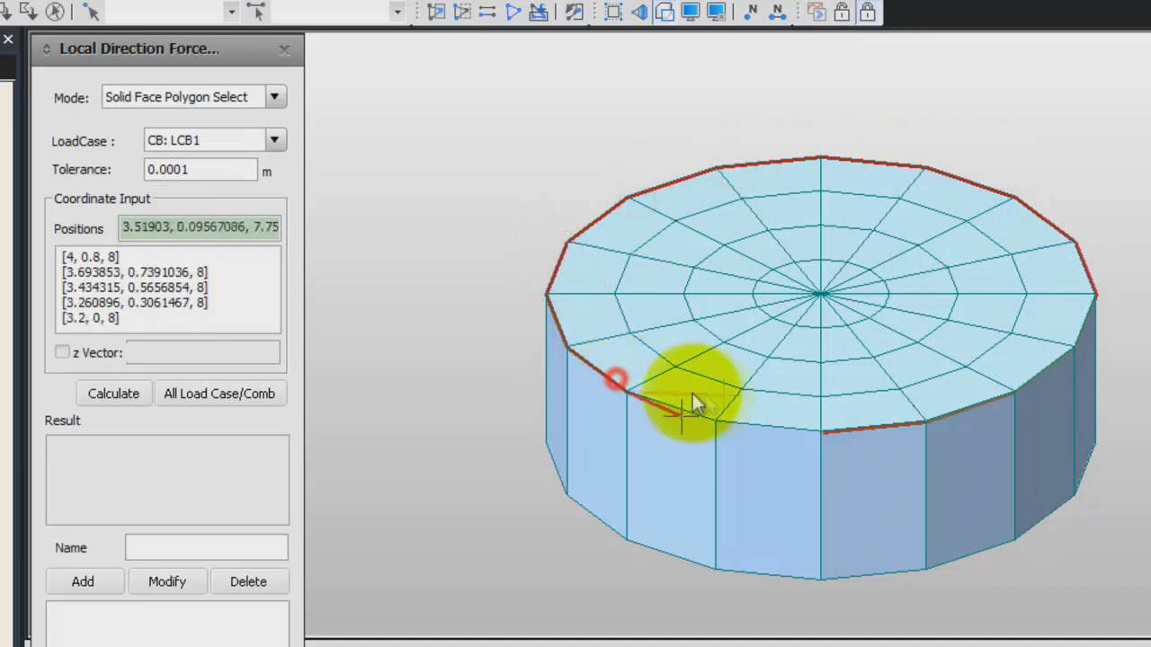
click(716, 422)
click(828, 428)
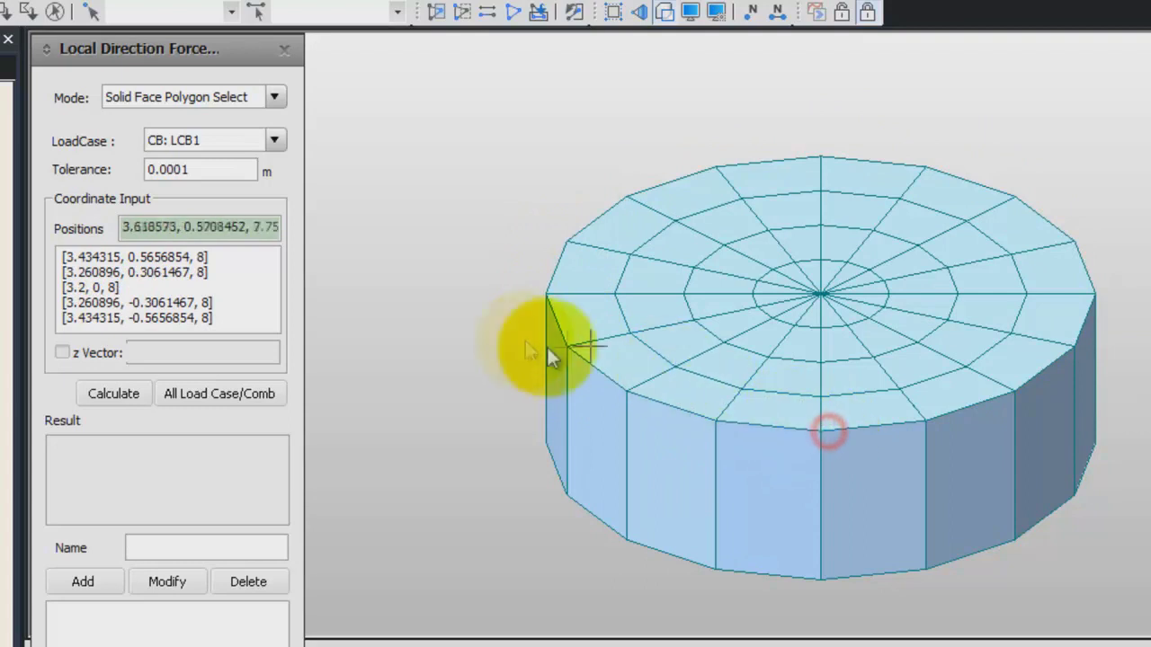
click(91, 392)
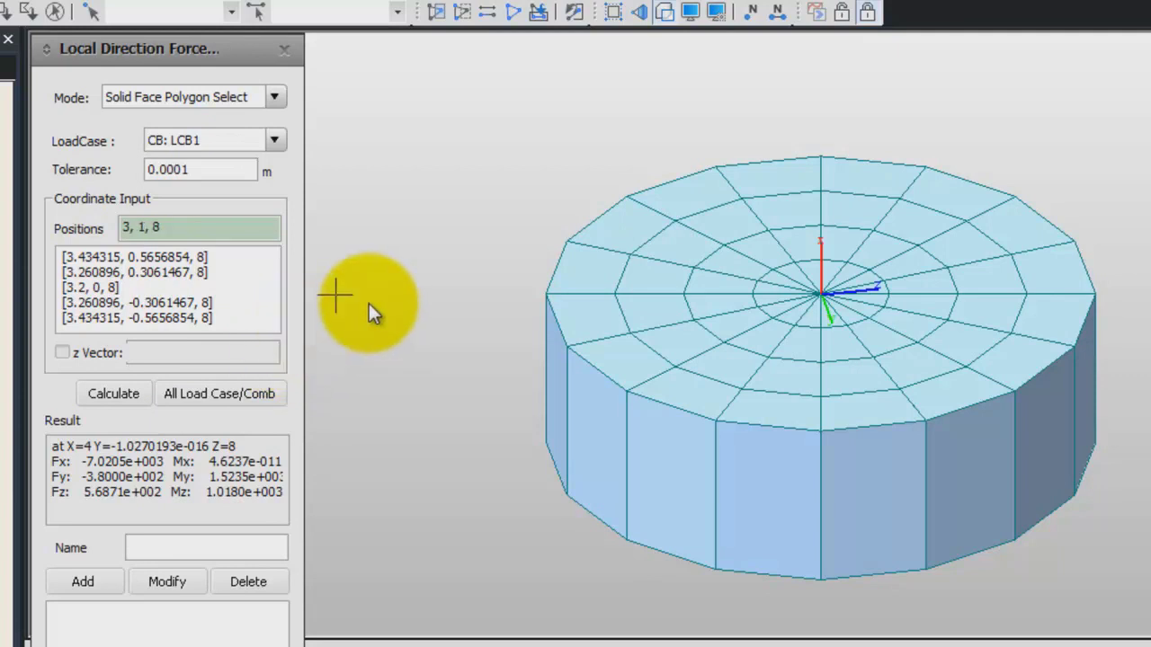
mouse_move(369, 304)
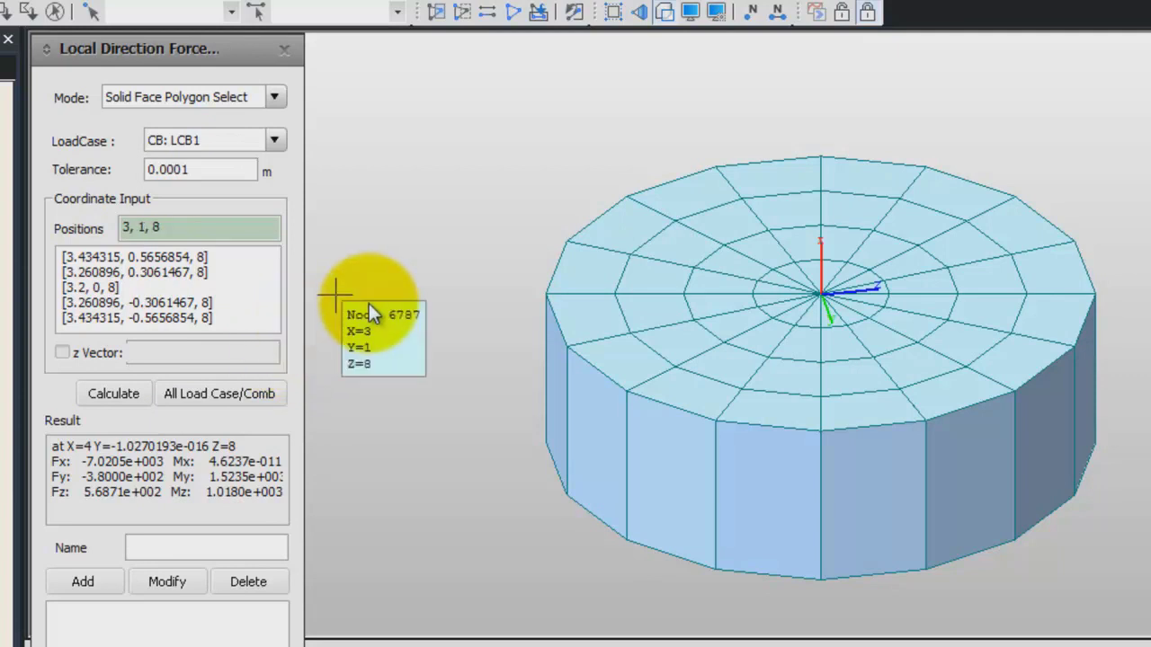